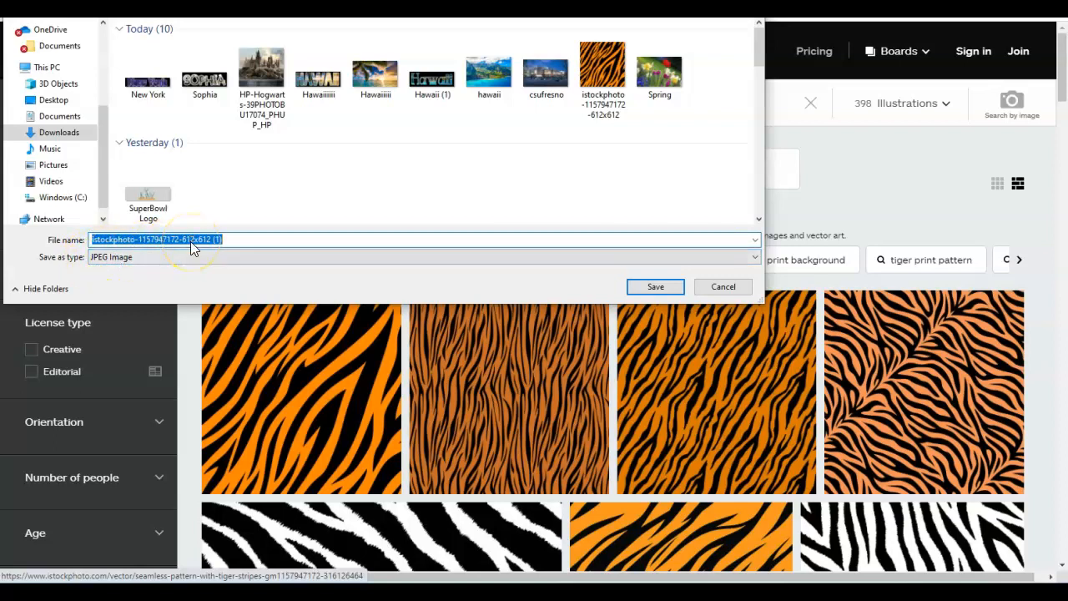
- Save the tiger-stripe illustration under the file name tiger print
{"action": "type", "text": "tiger print"}
{"action": "key", "text": "Return"}
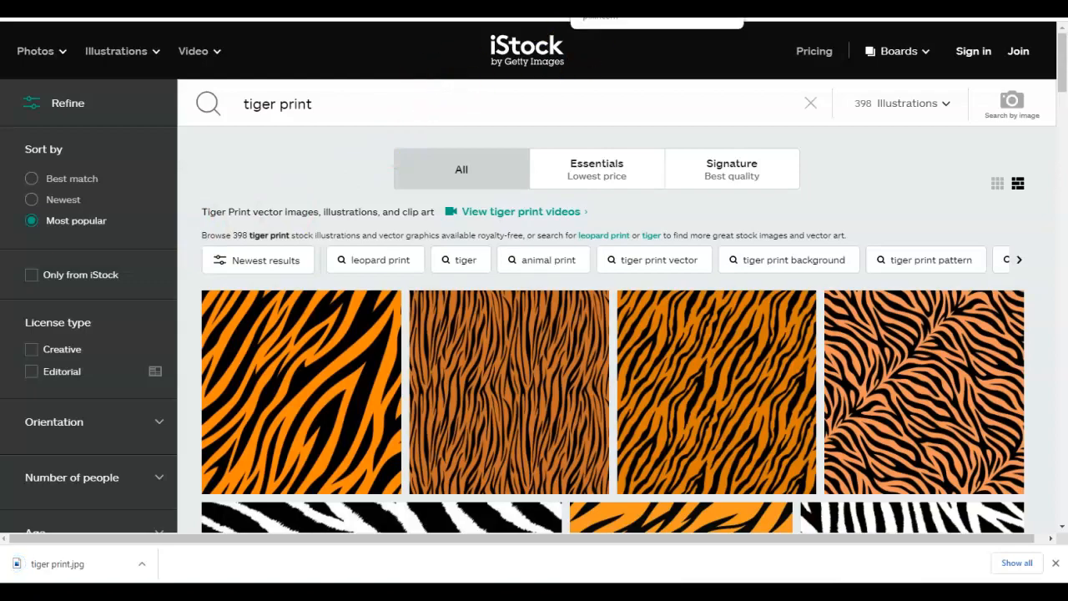
- Switch to the Pixlr E tab and set up a new image named Tigers, 1000 by 800 px
{"action": "left_click", "coordinate": [622, 7]}
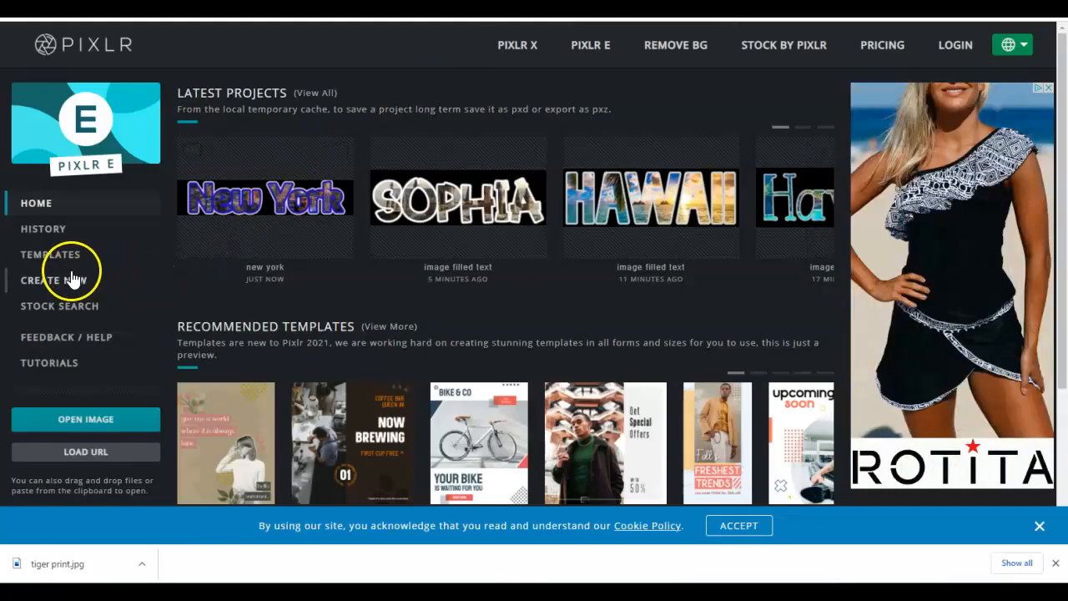
{"action": "left_click", "coordinate": [72, 281]}
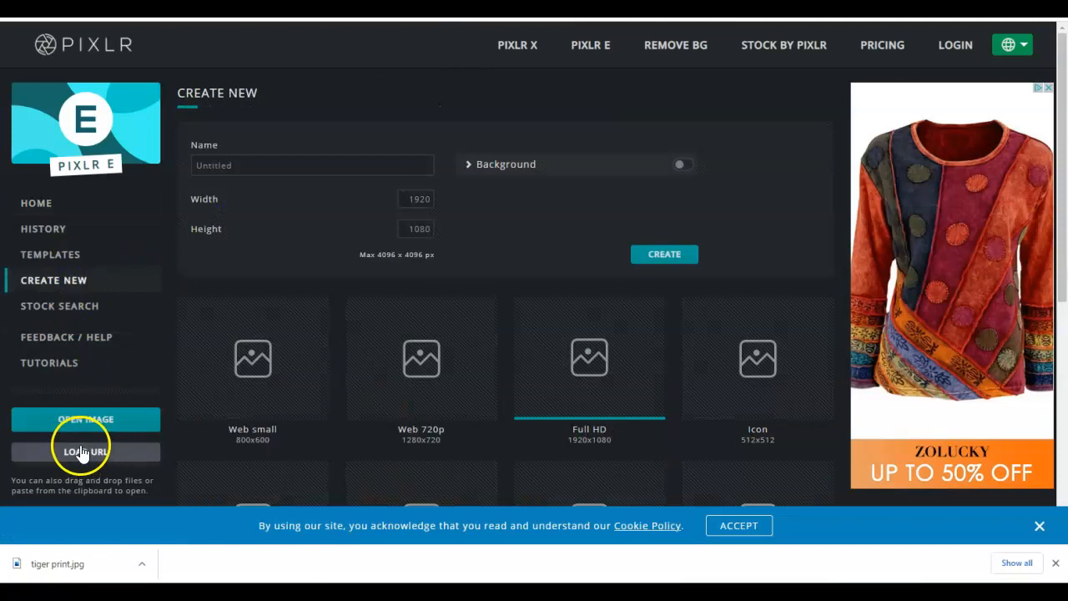
{"action": "left_click", "coordinate": [218, 165]}
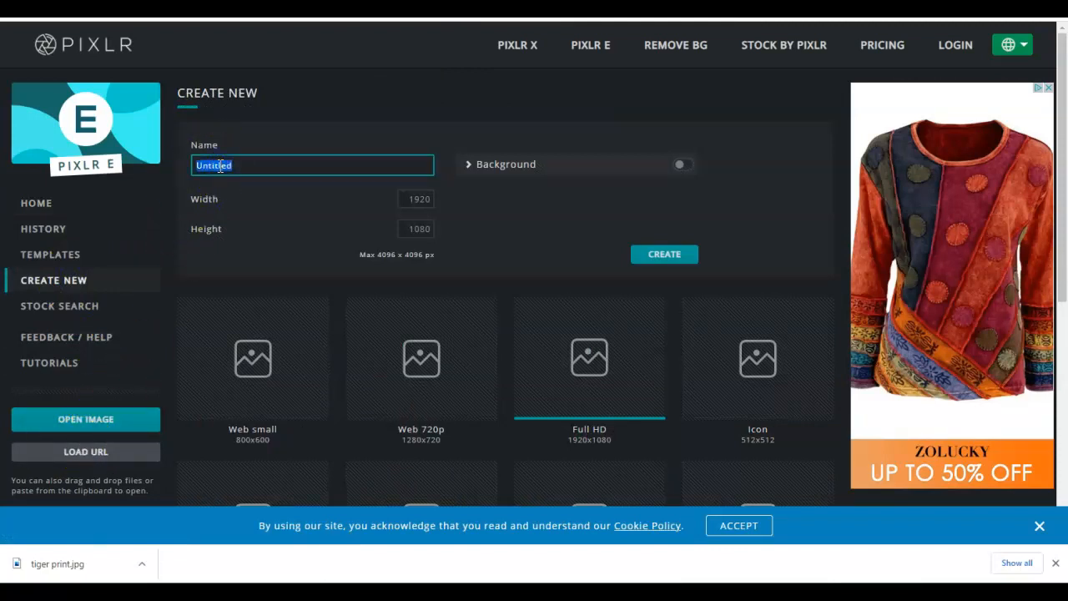
{"action": "type", "text": "Tigers"}
{"action": "left_click", "coordinate": [410, 199]}
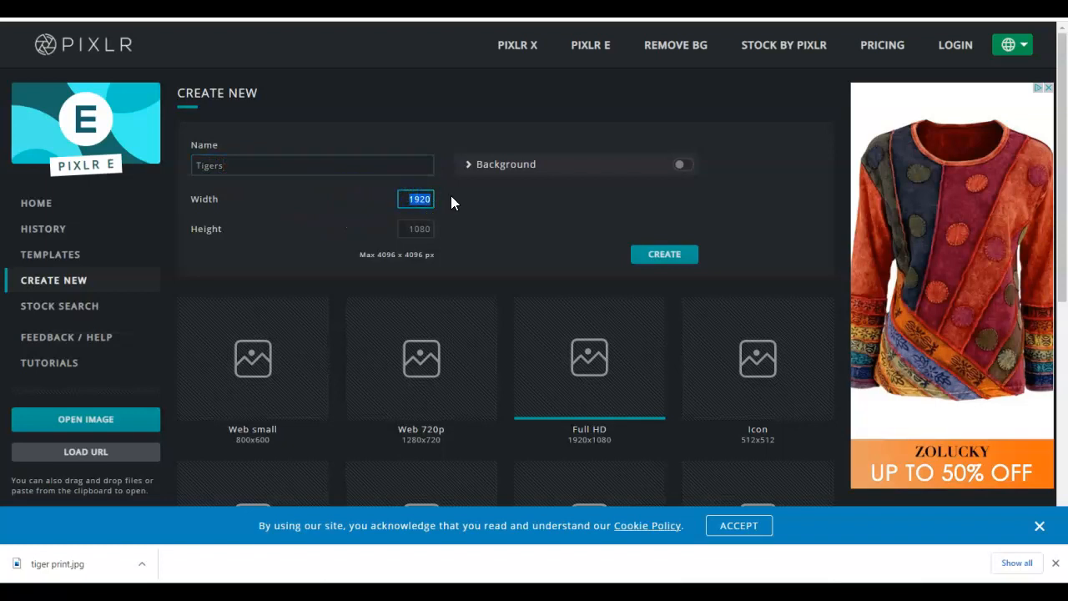
{"action": "type", "text": "1000"}
{"action": "key", "text": "Tab"}
{"action": "type", "text": "800"}
- Enable a black #000000 background for the new image and create the canvas
{"action": "left_click", "coordinate": [476, 166]}
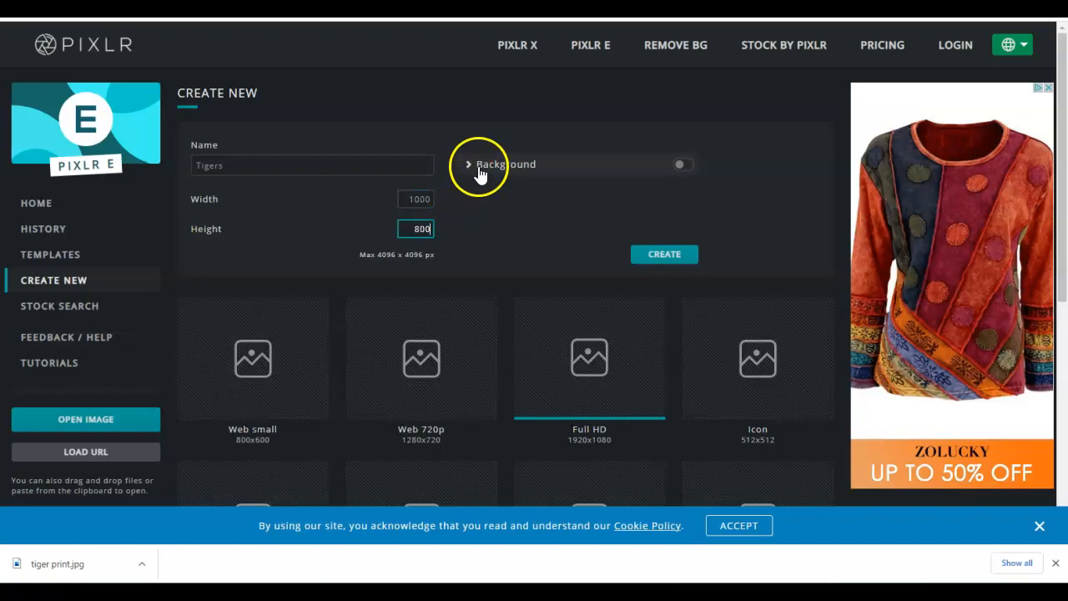
{"action": "left_click", "coordinate": [567, 200]}
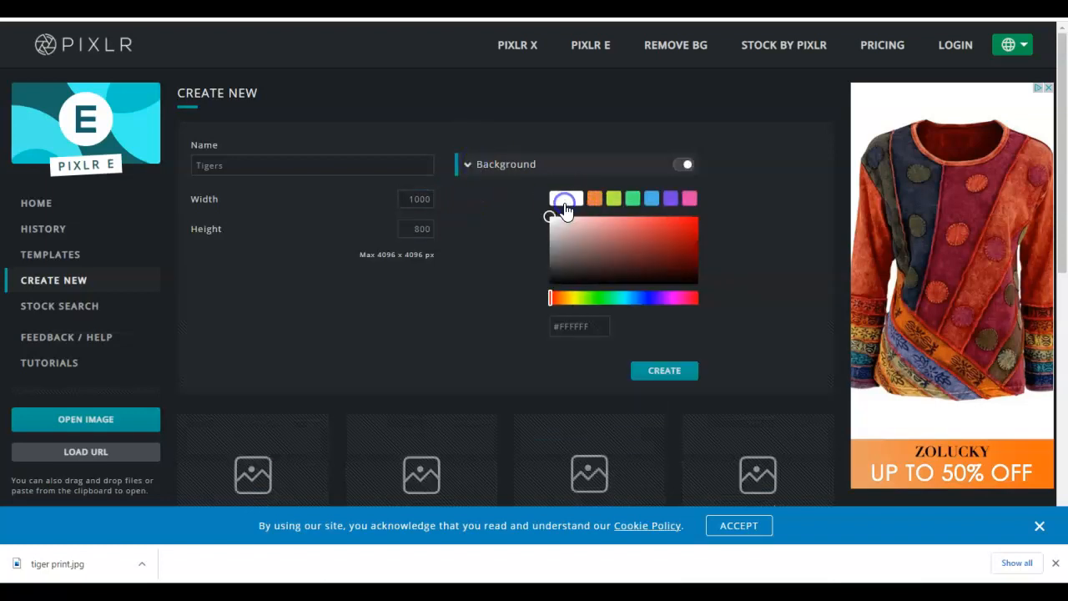
{"action": "left_click", "coordinate": [550, 282]}
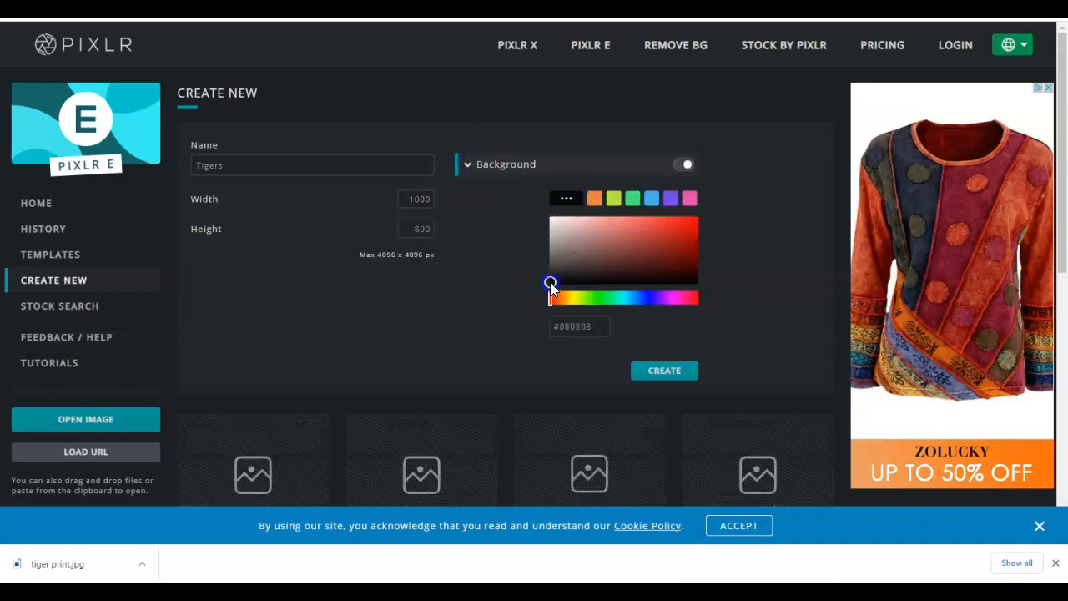
{"action": "left_click", "coordinate": [562, 326]}
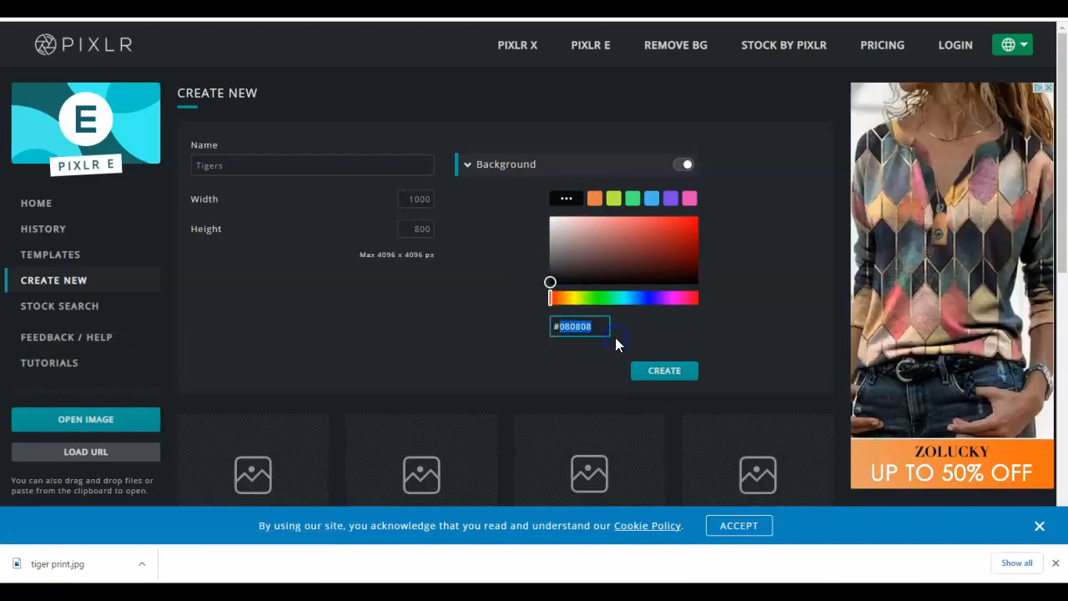
{"action": "type", "text": "000000"}
{"action": "left_click", "coordinate": [667, 370]}
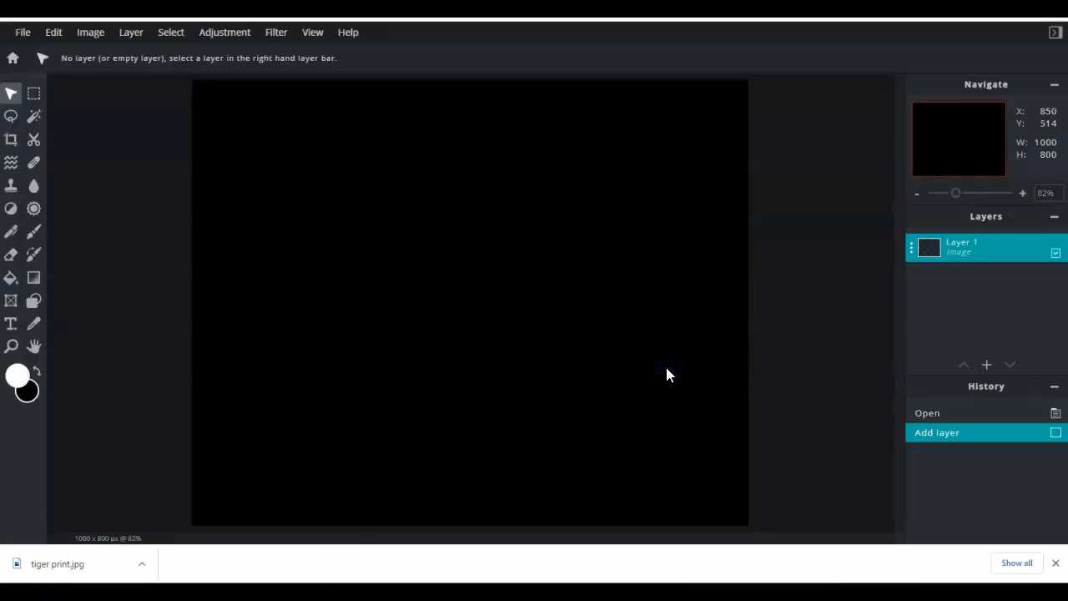
- Add a text layer on the canvas reading Tigers
{"action": "left_click", "coordinate": [504, 371]}
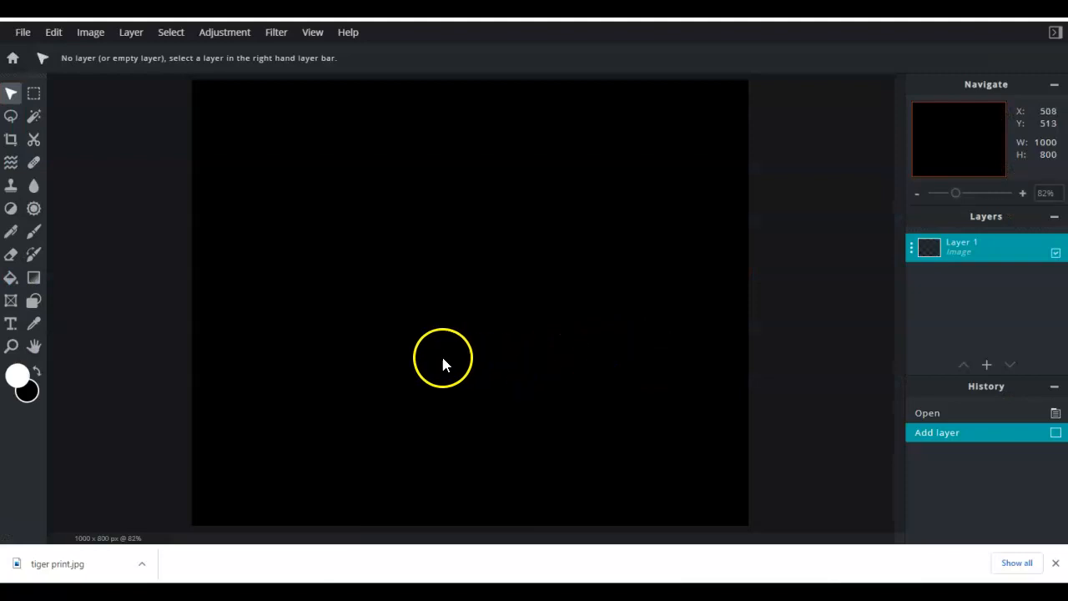
{"action": "left_click", "coordinate": [11, 324]}
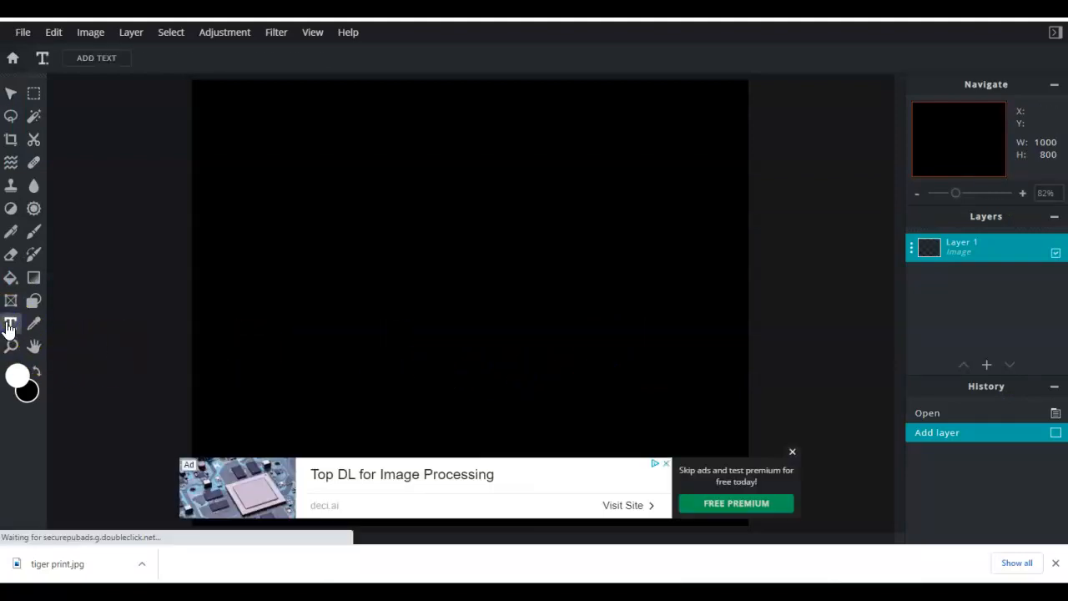
{"action": "left_click", "coordinate": [793, 451]}
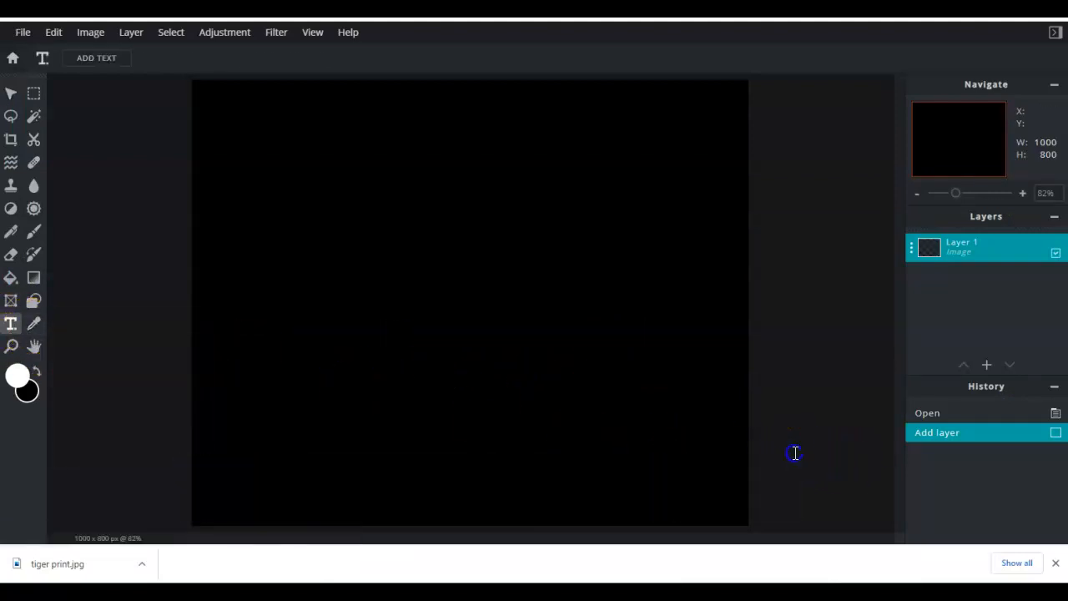
{"action": "left_click", "coordinate": [183, 242]}
{"action": "left_click", "coordinate": [639, 335]}
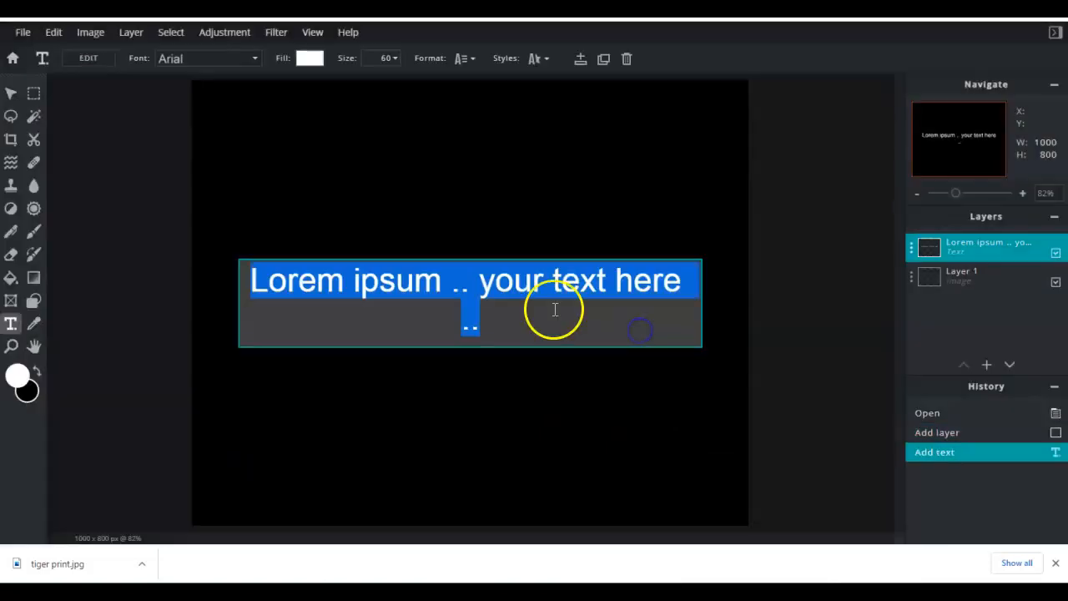
{"action": "type", "text": "Tigers"}
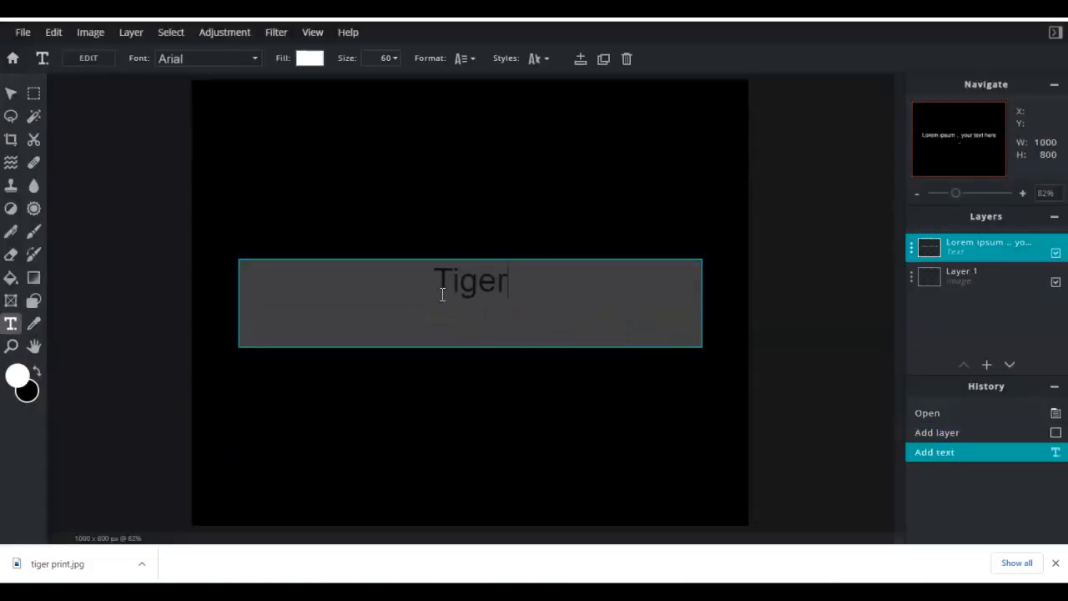
- Set the Tigers text's font to Amaranth
{"action": "left_click_drag", "start_coordinate": [519, 288], "coordinate": [408, 285]}
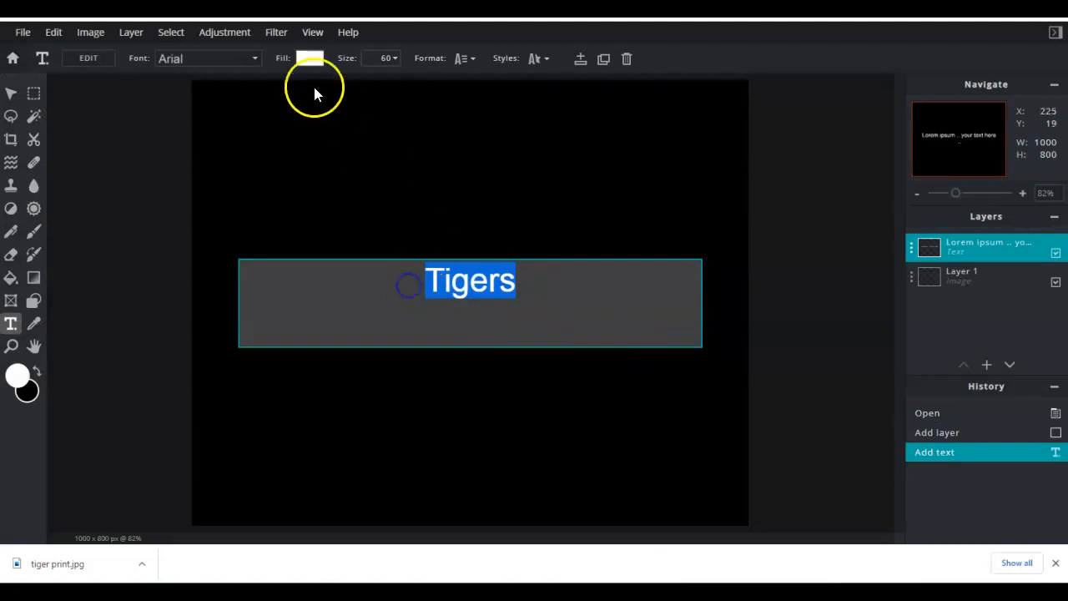
{"action": "left_click", "coordinate": [309, 58]}
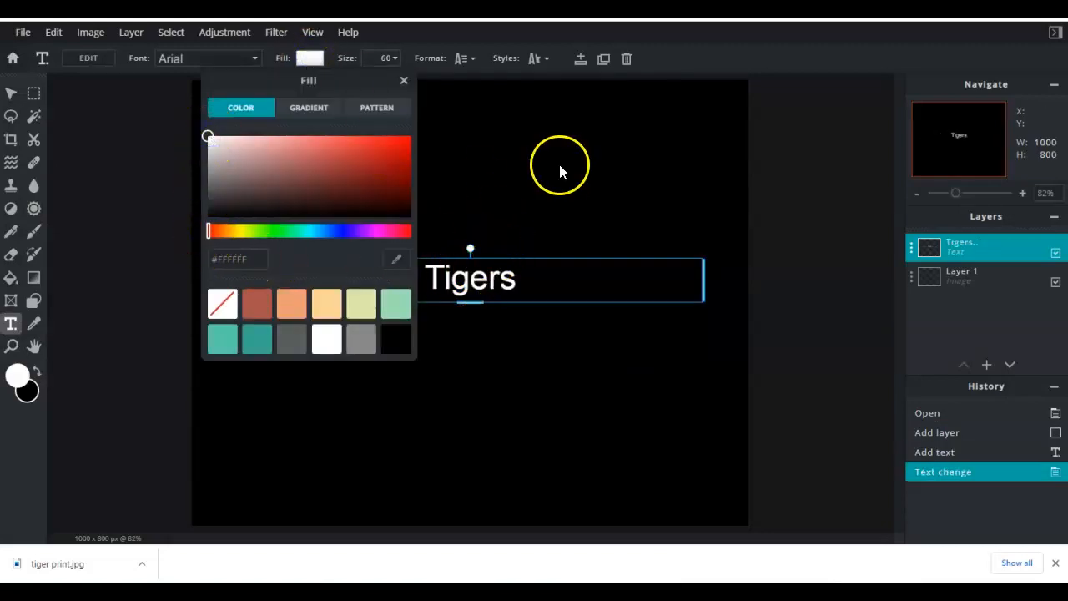
{"action": "left_click", "coordinate": [222, 64]}
{"action": "left_click", "coordinate": [255, 65]}
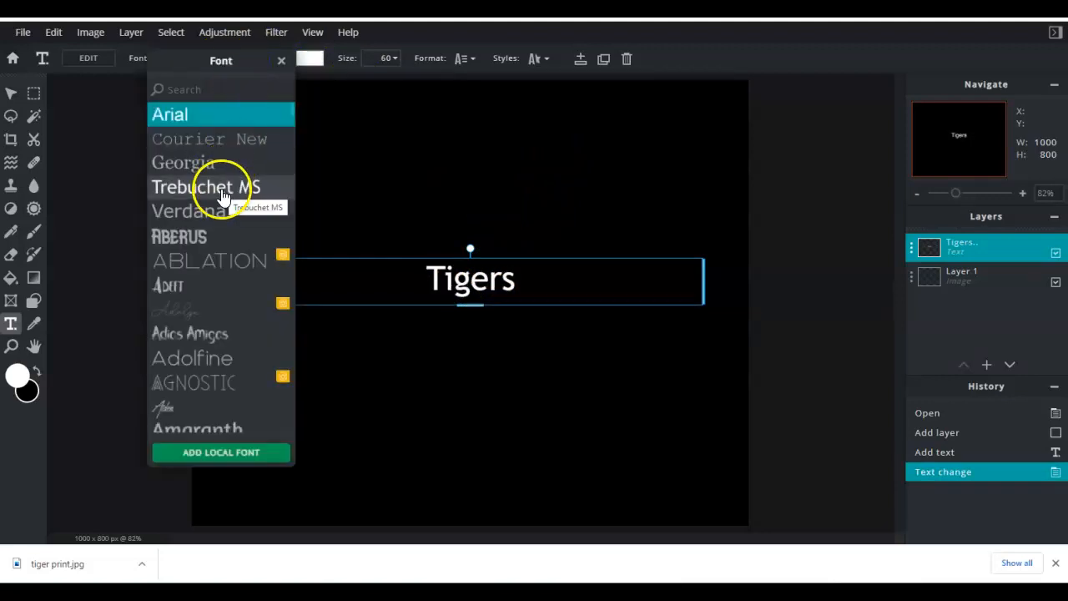
{"action": "left_click", "coordinate": [211, 164]}
{"action": "left_click", "coordinate": [188, 60]}
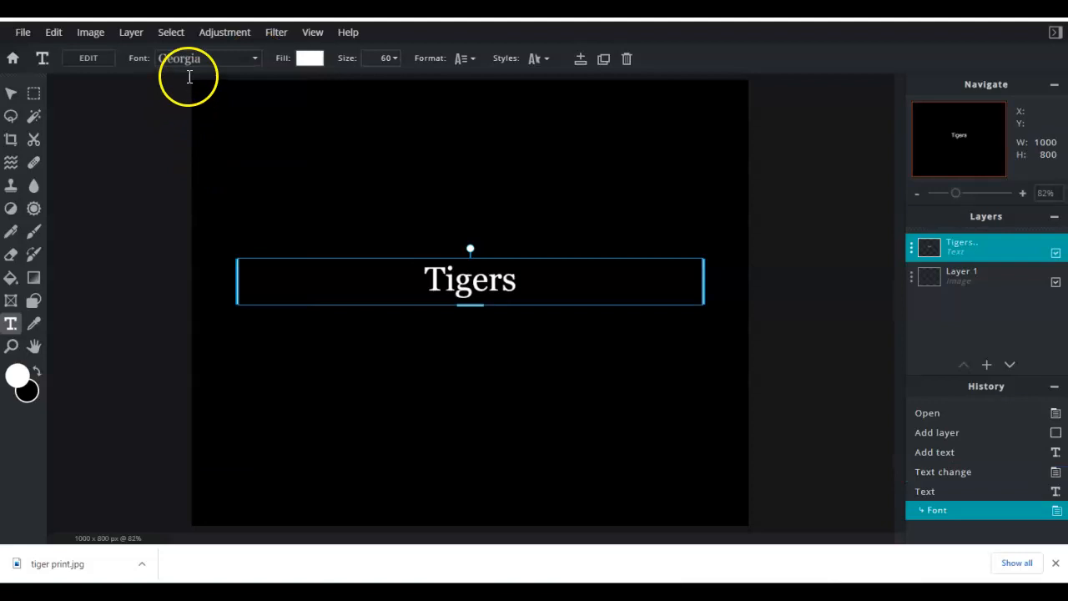
{"action": "scroll", "coordinate": [217, 305], "scroll_direction": "down", "scroll_amount": 3}
{"action": "left_click", "coordinate": [214, 298]}
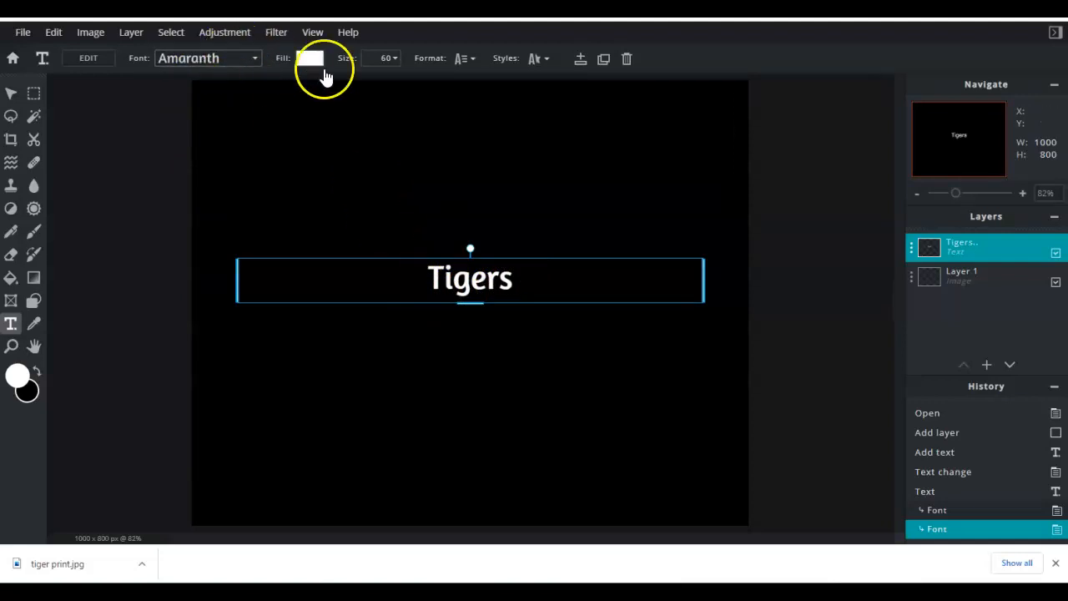
- Set the text size to 385, then widen the text box and move it up to fit the canvas
{"action": "left_click", "coordinate": [380, 60]}
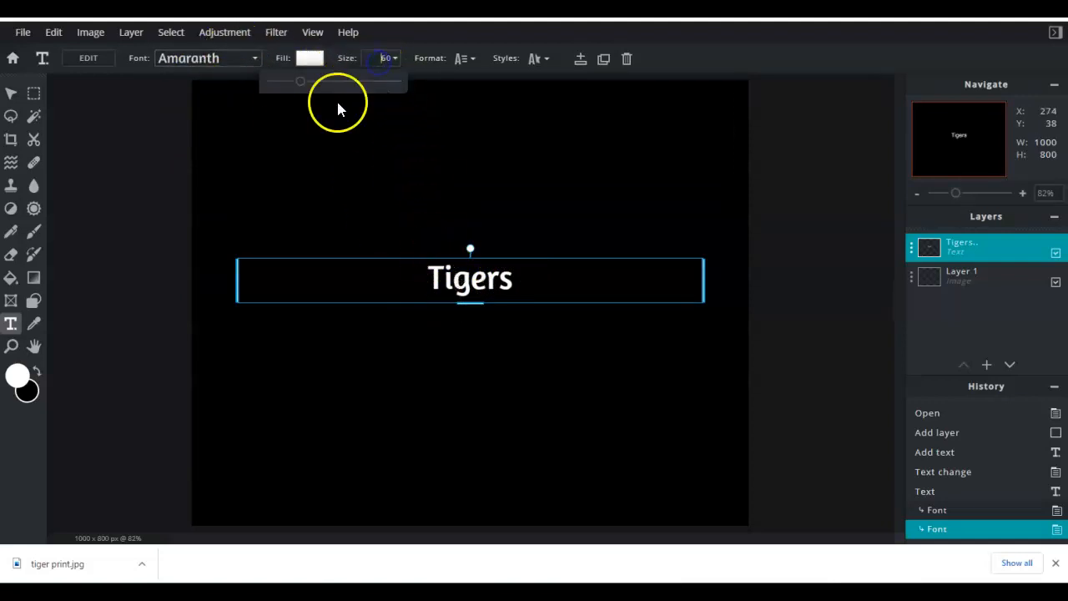
{"action": "left_click_drag", "start_coordinate": [299, 81], "coordinate": [344, 84]}
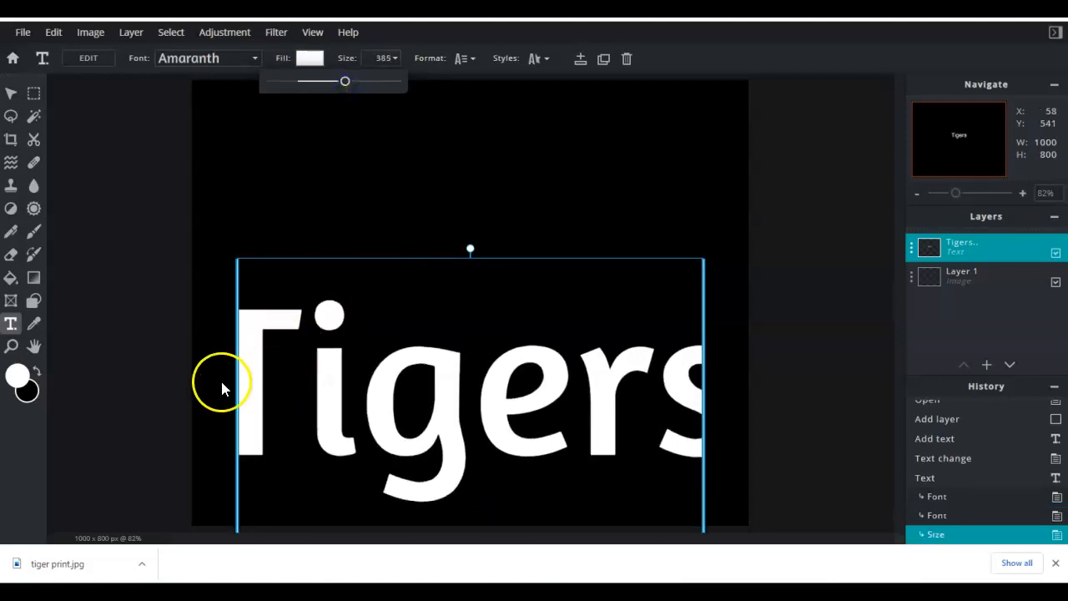
{"action": "left_click_drag", "start_coordinate": [235, 382], "coordinate": [191, 374]}
{"action": "left_click_drag", "start_coordinate": [706, 362], "coordinate": [751, 360]}
{"action": "left_click_drag", "start_coordinate": [689, 336], "coordinate": [572, 217]}
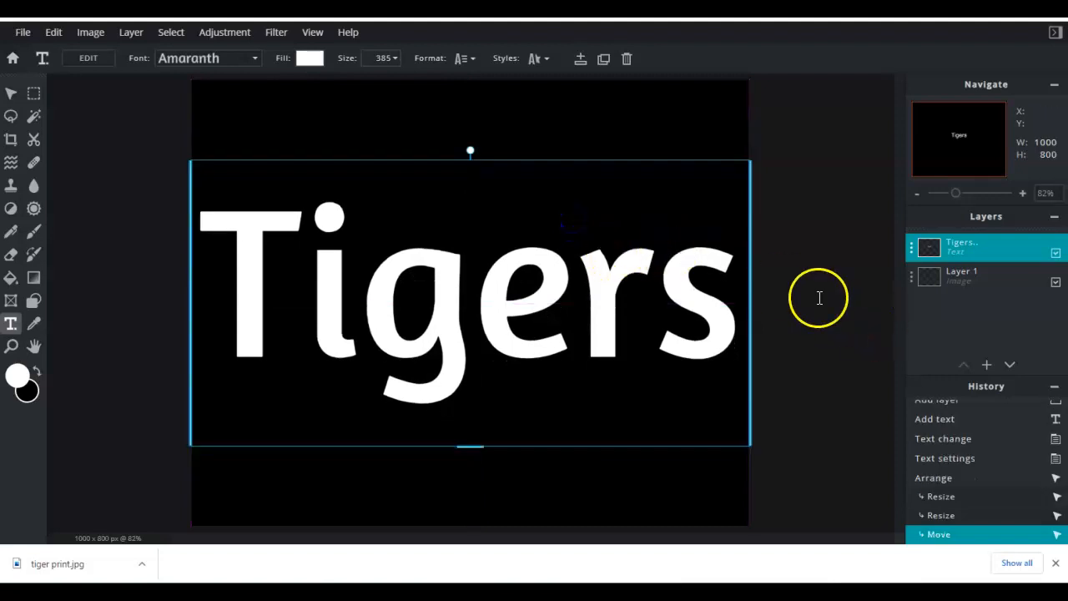
- Merge the text layer down onto the black background layer
{"action": "left_click", "coordinate": [918, 194]}
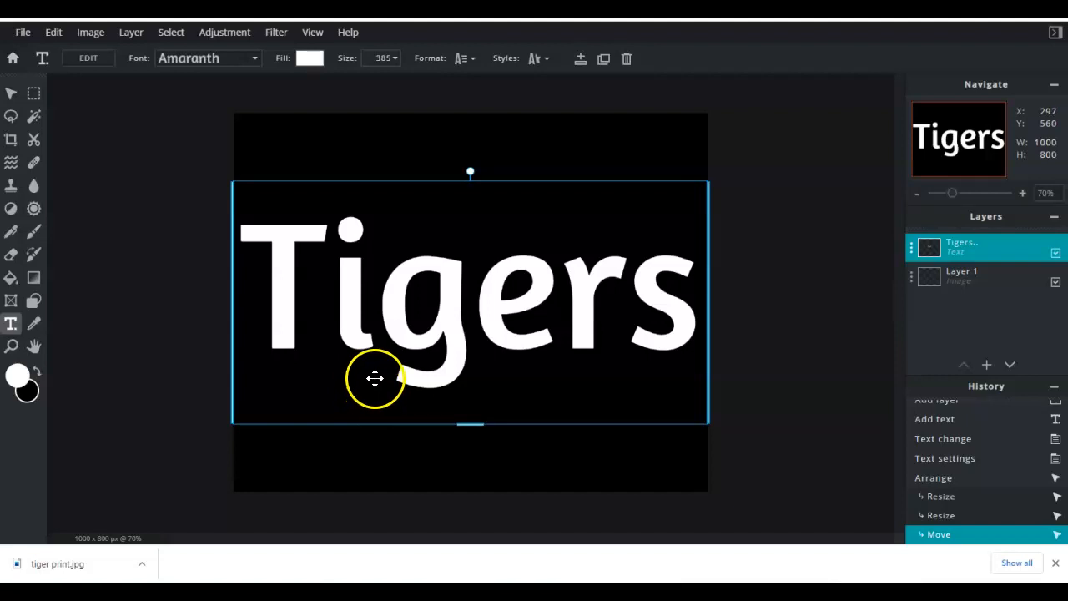
{"action": "left_click", "coordinate": [912, 252]}
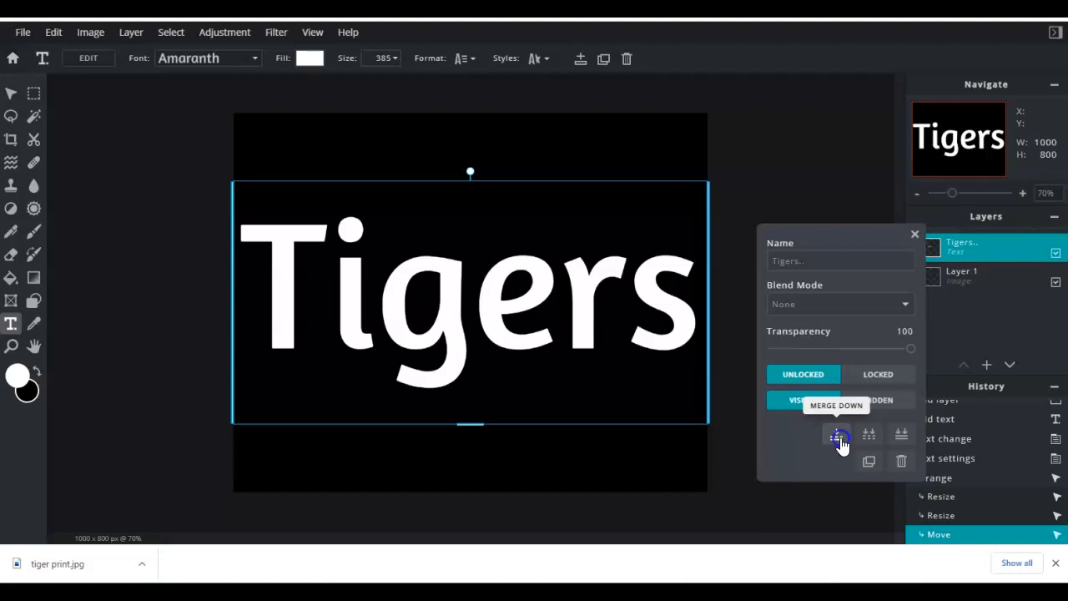
{"action": "left_click", "coordinate": [838, 436]}
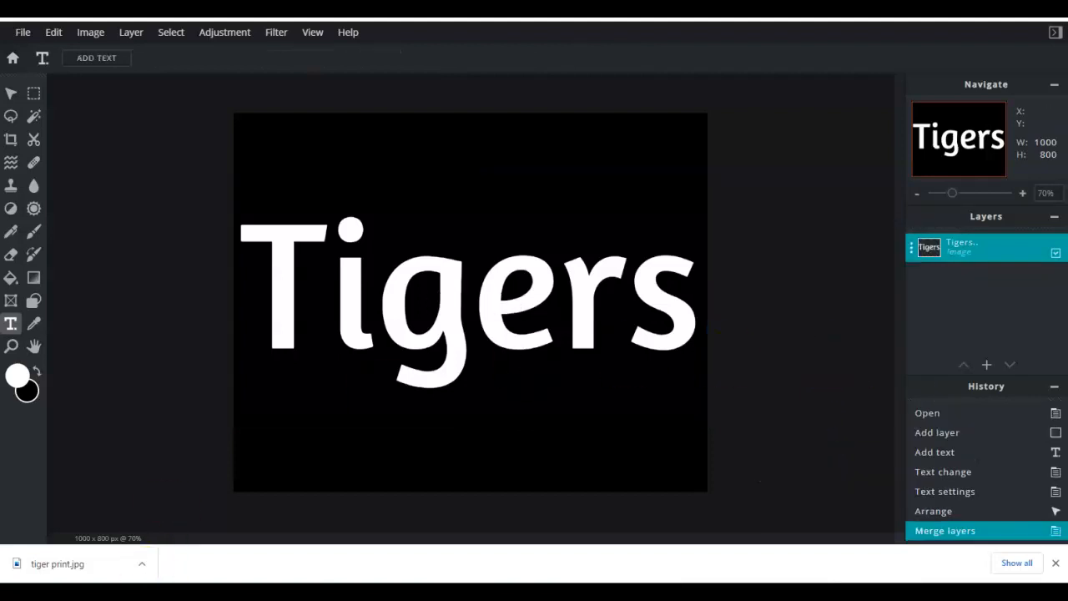
- Add the tiger print.jpg image as a new layer
{"action": "left_click", "coordinate": [141, 40]}
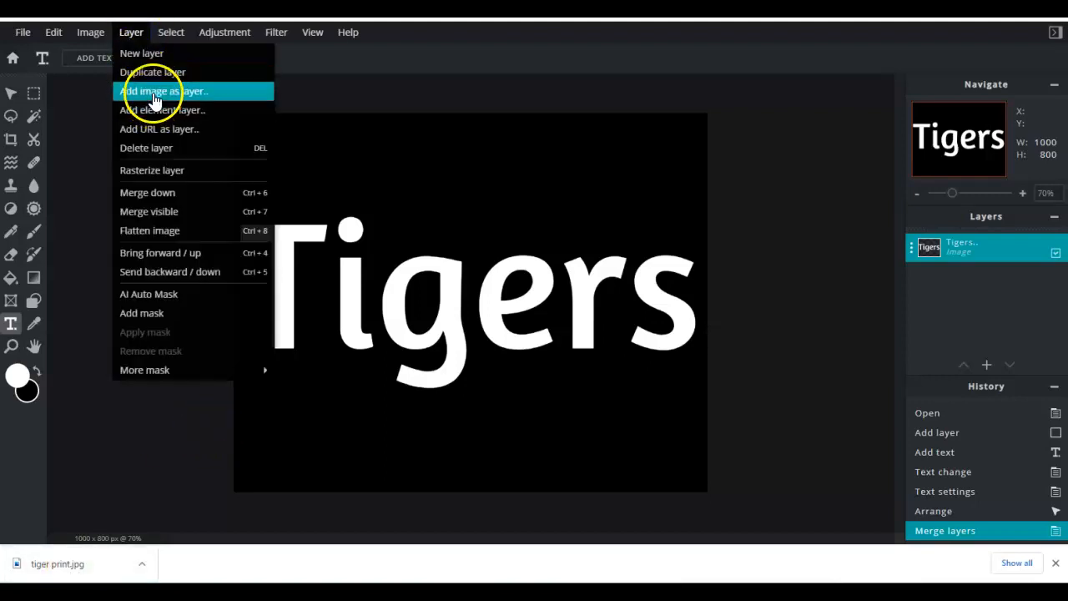
{"action": "left_click", "coordinate": [153, 97]}
{"action": "double_click", "coordinate": [134, 58]}
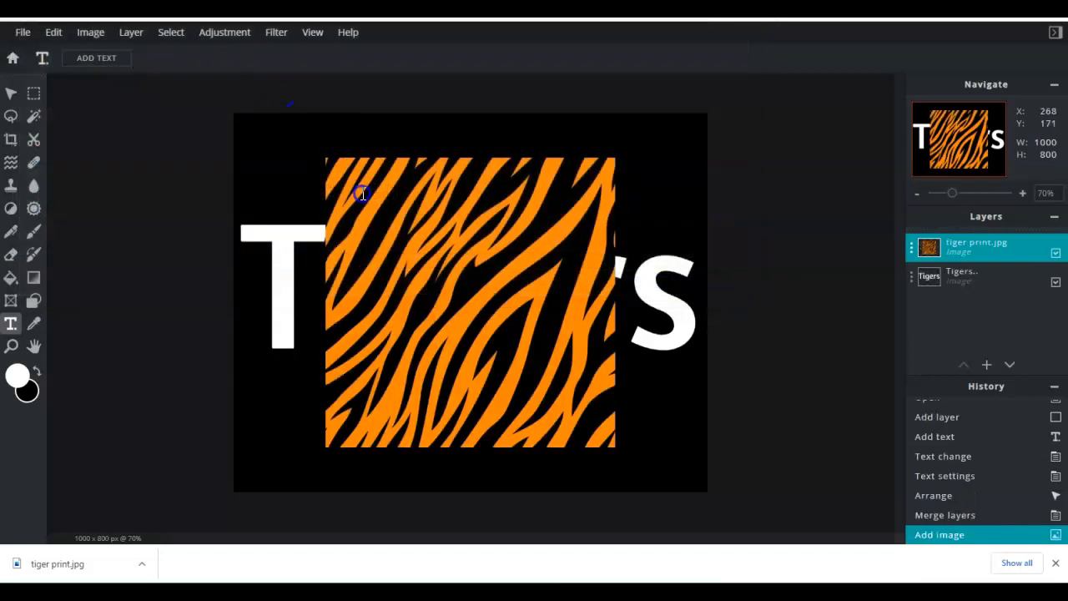
- Move the tiger print layer up and left toward the canvas's top-left corner
{"action": "left_click", "coordinate": [361, 193]}
{"action": "left_click", "coordinate": [561, 323]}
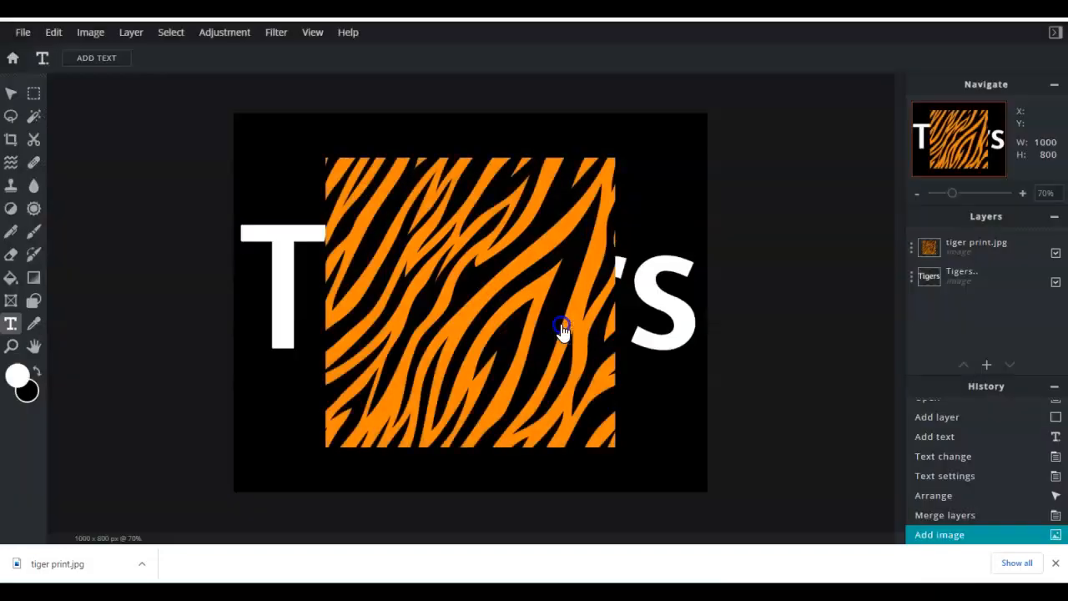
{"action": "left_click", "coordinate": [11, 94]}
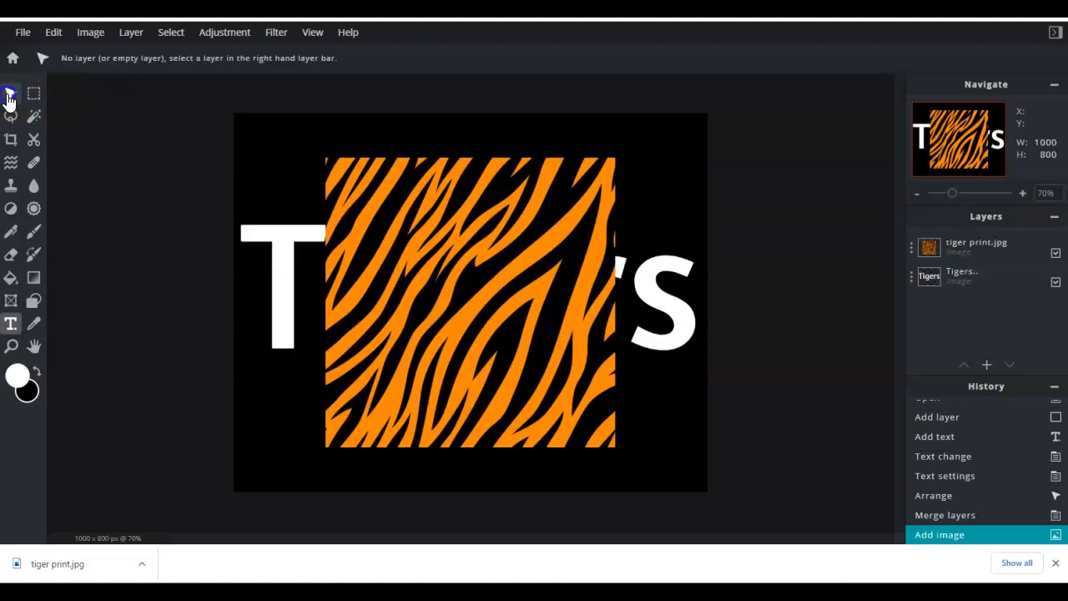
{"action": "left_click", "coordinate": [389, 238]}
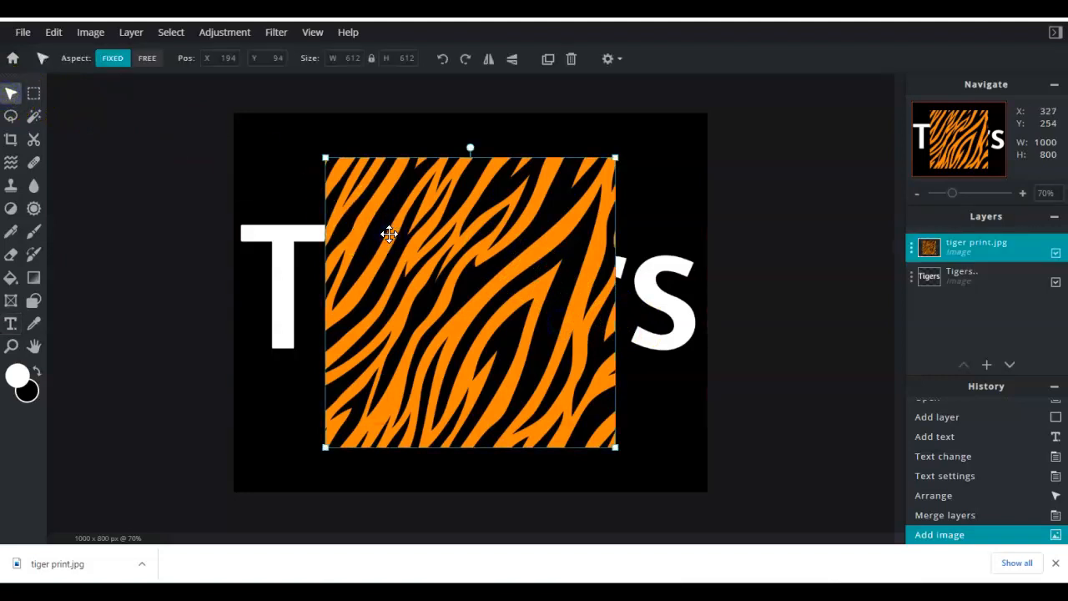
{"action": "left_click_drag", "start_coordinate": [388, 233], "coordinate": [302, 212]}
- Free-transform the tiger print layer, stretching it to about 1005 × 1005 px to cover the whole canvas
{"action": "left_click", "coordinate": [65, 36]}
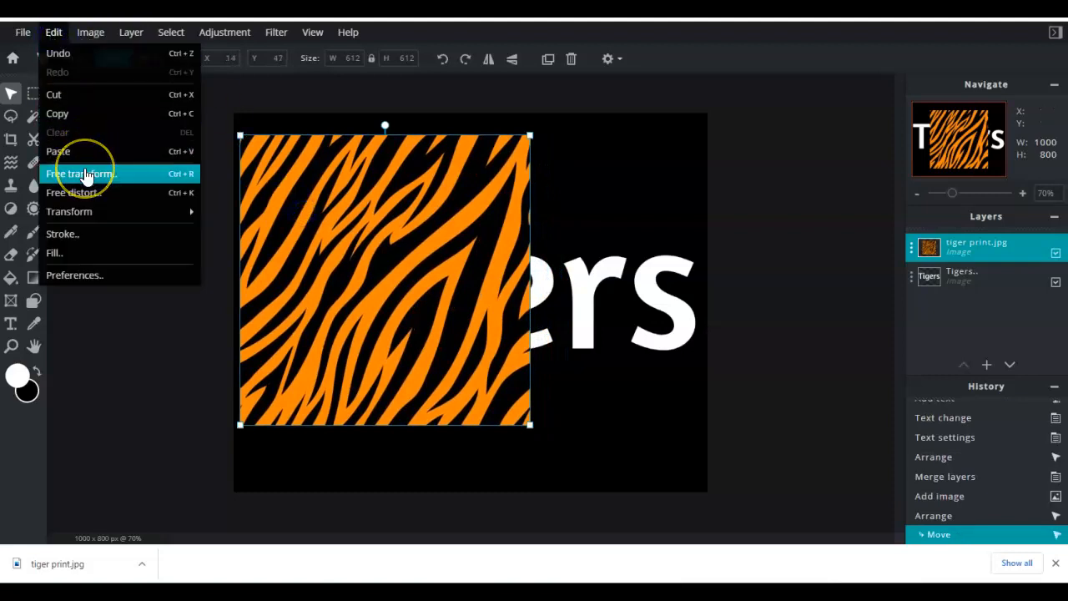
{"action": "left_click", "coordinate": [84, 175]}
{"action": "left_click_drag", "start_coordinate": [532, 284], "coordinate": [609, 282]}
{"action": "left_click_drag", "start_coordinate": [603, 424], "coordinate": [670, 451]}
{"action": "left_click_drag", "start_coordinate": [678, 132], "coordinate": [715, 131]}
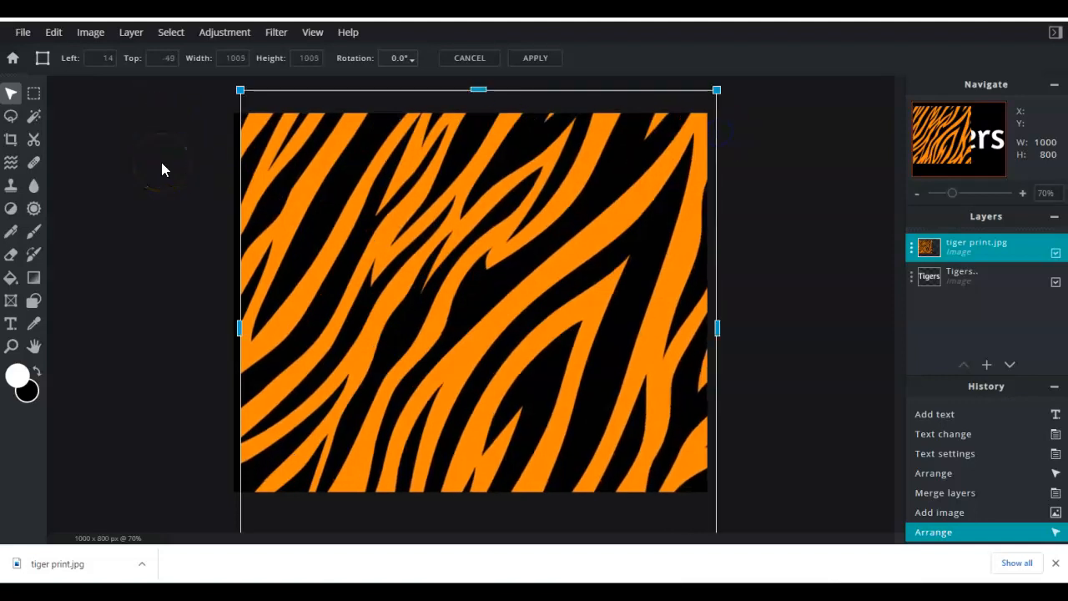
{"action": "left_click", "coordinate": [915, 250]}
{"action": "left_click", "coordinate": [648, 324]}
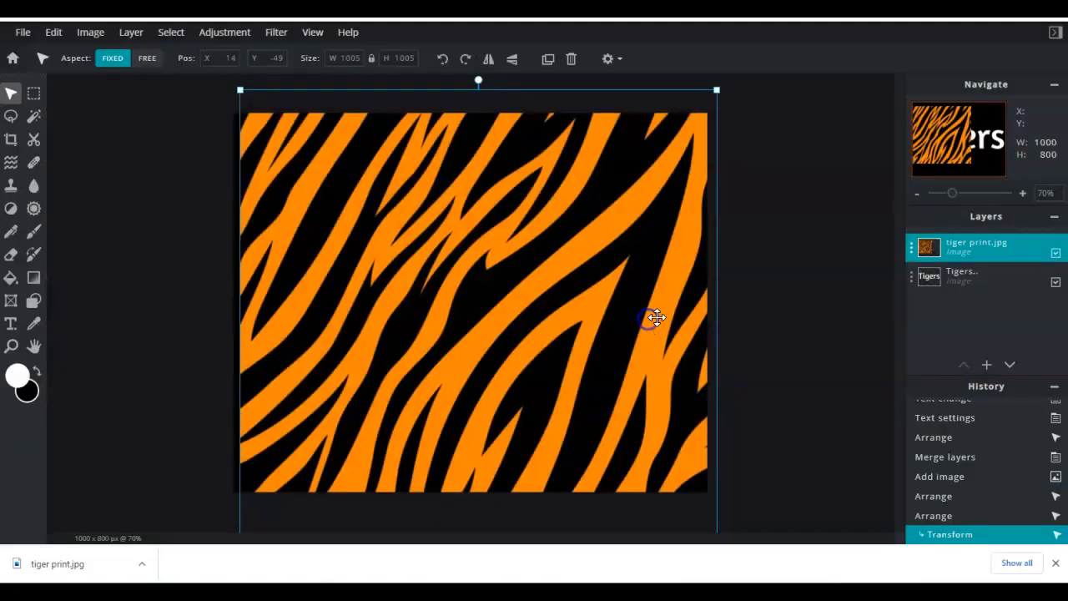
- Set the tiger print layer's transparency to 66 and nudge the layer to align with the canvas
{"action": "left_click", "coordinate": [912, 249]}
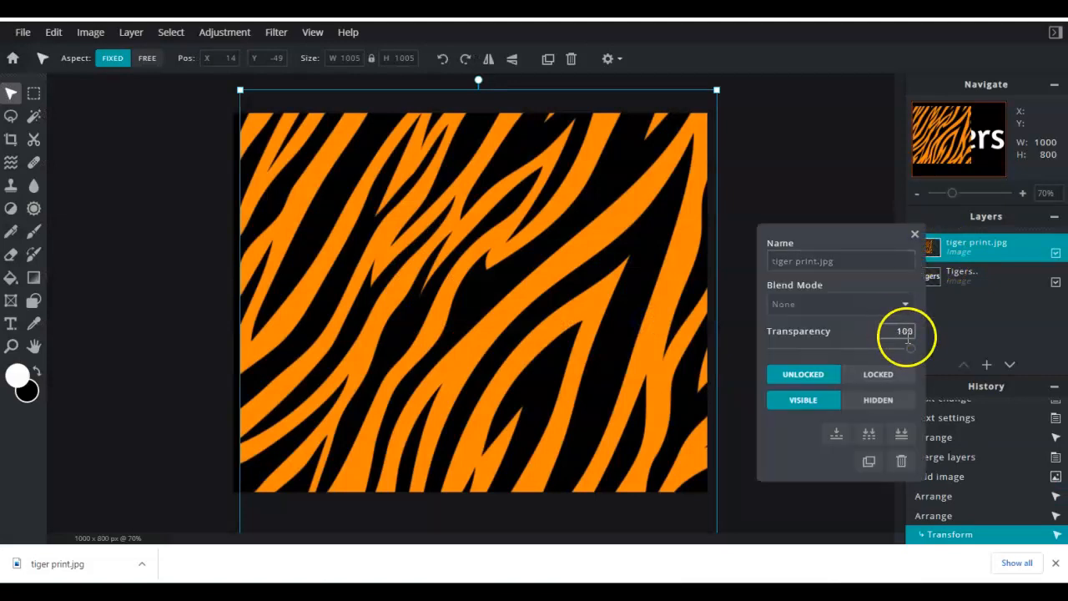
{"action": "left_click_drag", "start_coordinate": [909, 349], "coordinate": [865, 359]}
{"action": "left_click_drag", "start_coordinate": [485, 226], "coordinate": [484, 217]}
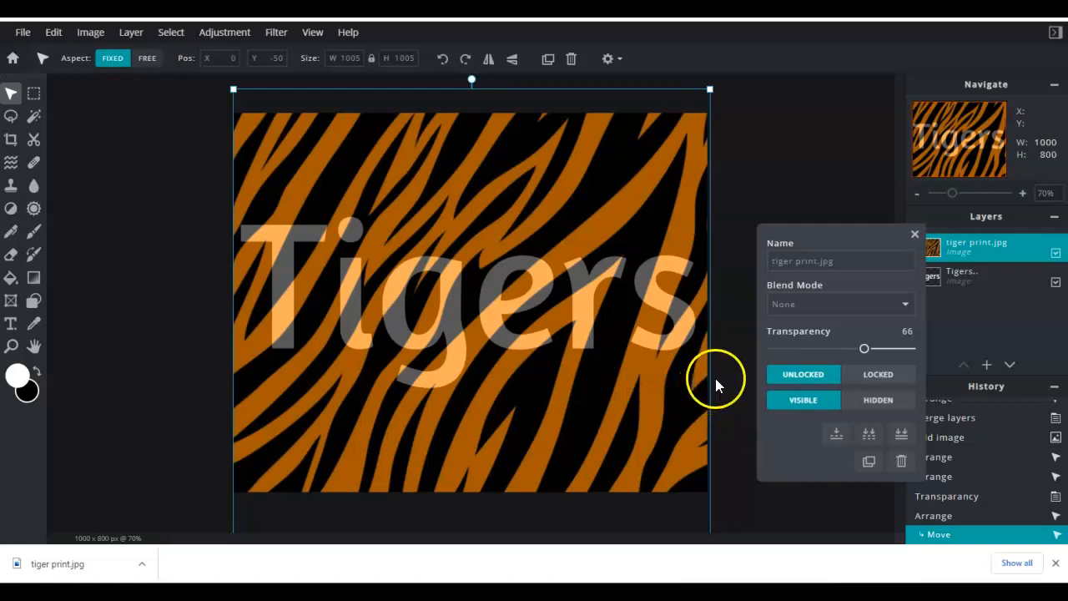
- Close the layer settings and hide the tiger print layer
{"action": "left_click", "coordinate": [914, 237]}
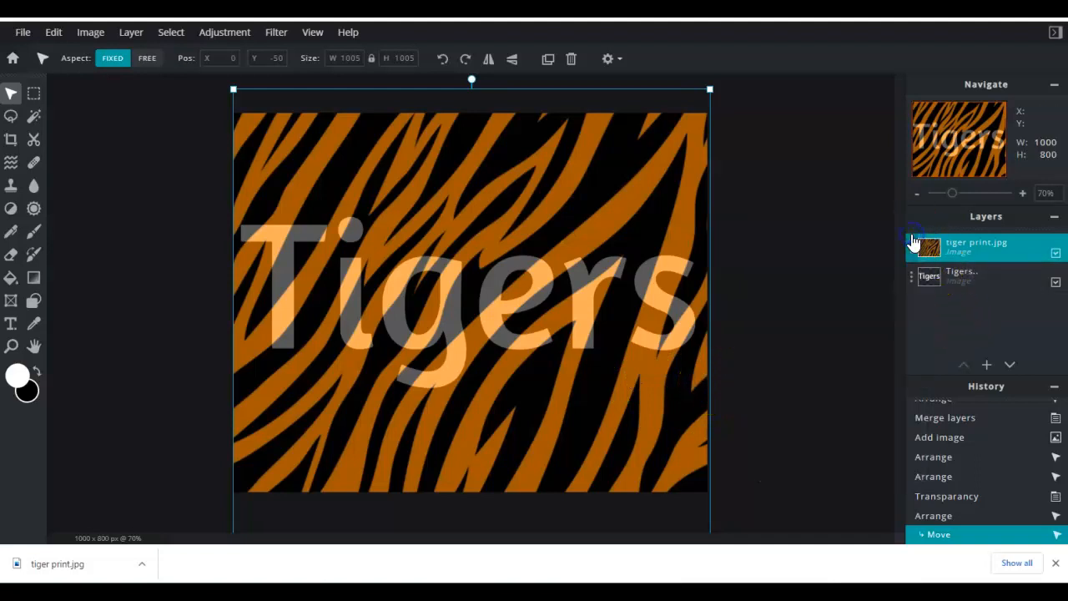
{"action": "left_click", "coordinate": [912, 257]}
{"action": "left_click", "coordinate": [1056, 252]}
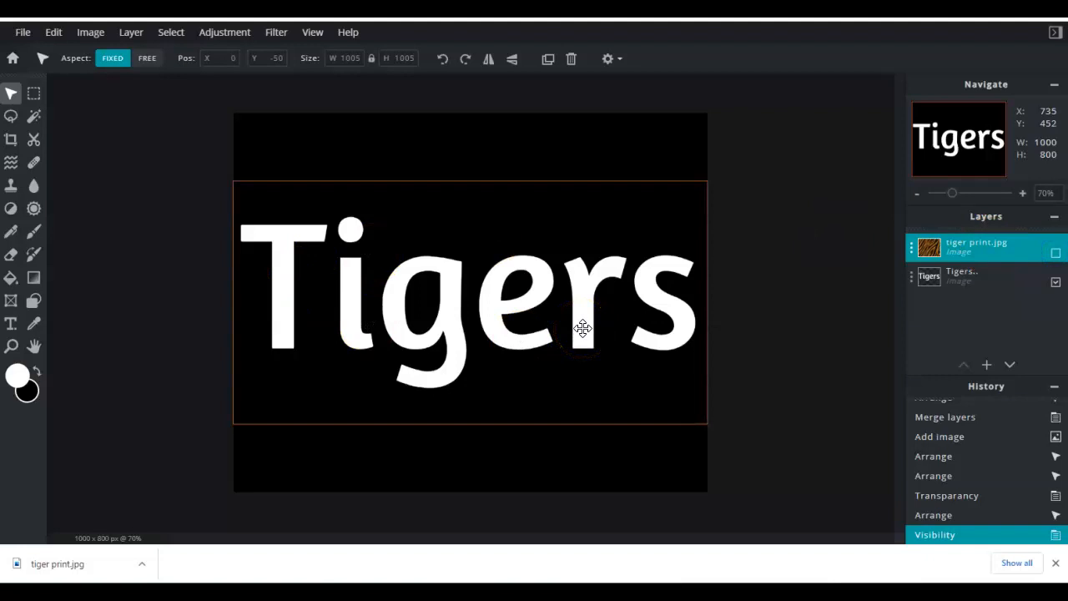
- Try a Magic Wand selection on the canvas, then undo it
{"action": "left_click", "coordinate": [37, 121]}
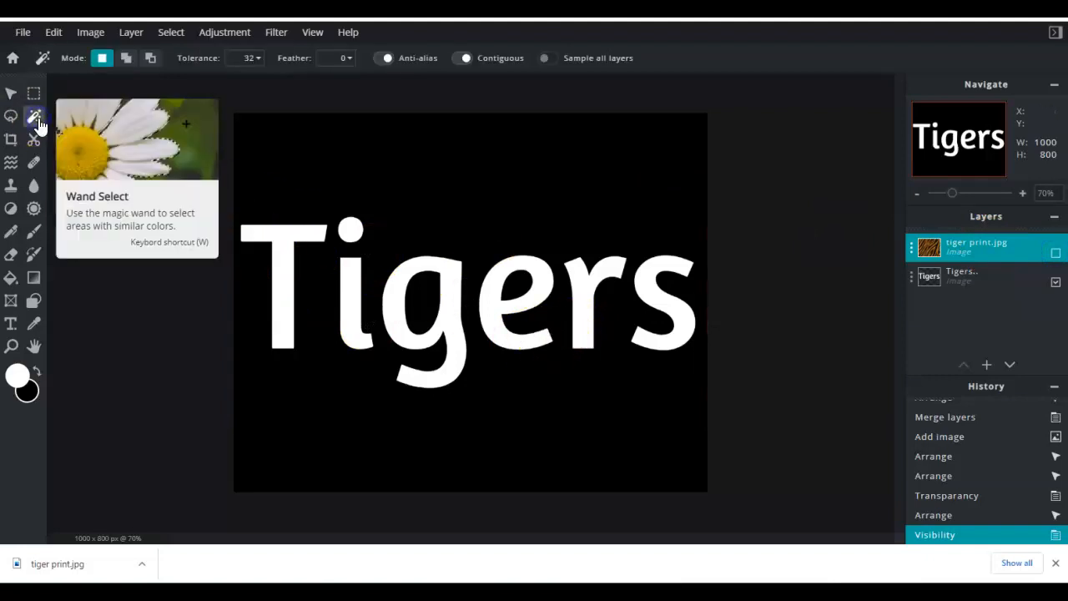
{"action": "left_click", "coordinate": [498, 164]}
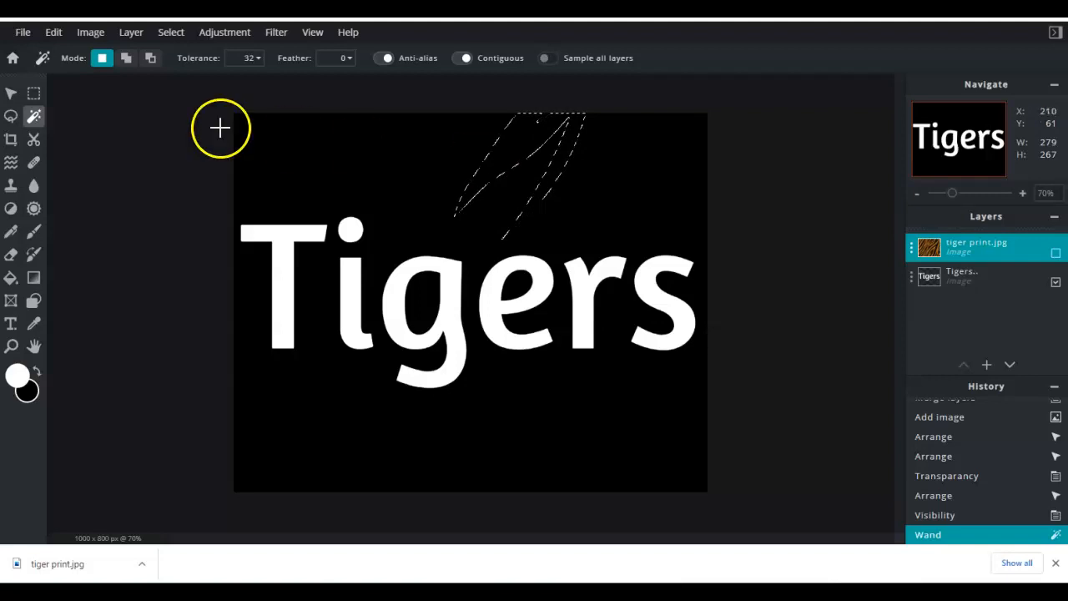
{"action": "left_click", "coordinate": [54, 32]}
{"action": "left_click", "coordinate": [60, 54]}
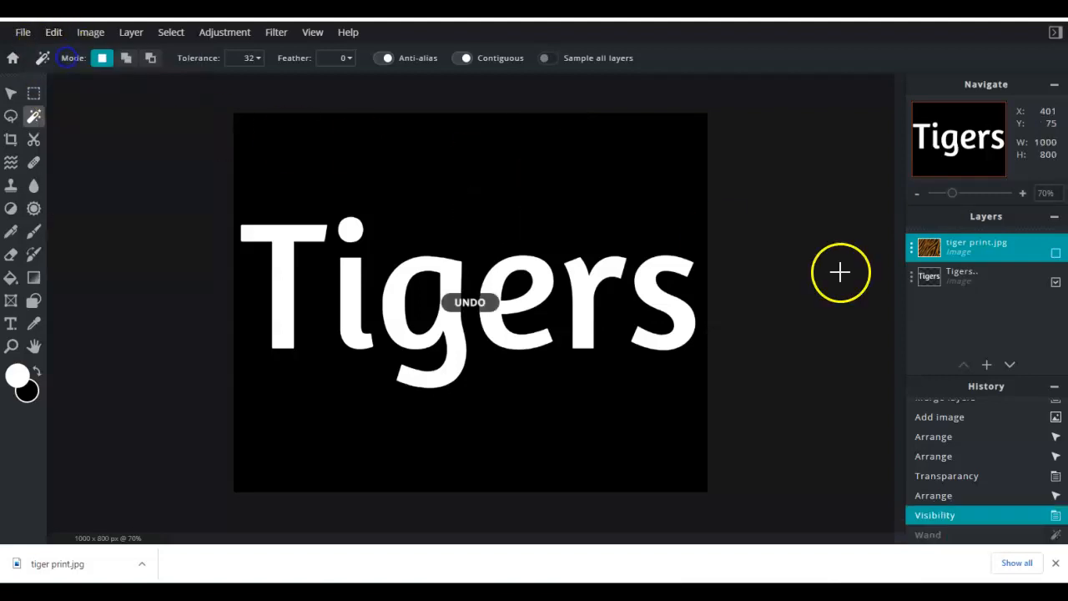
- Select the Tigers layer and magic-wand select the black background around the letters
{"action": "left_click", "coordinate": [946, 267]}
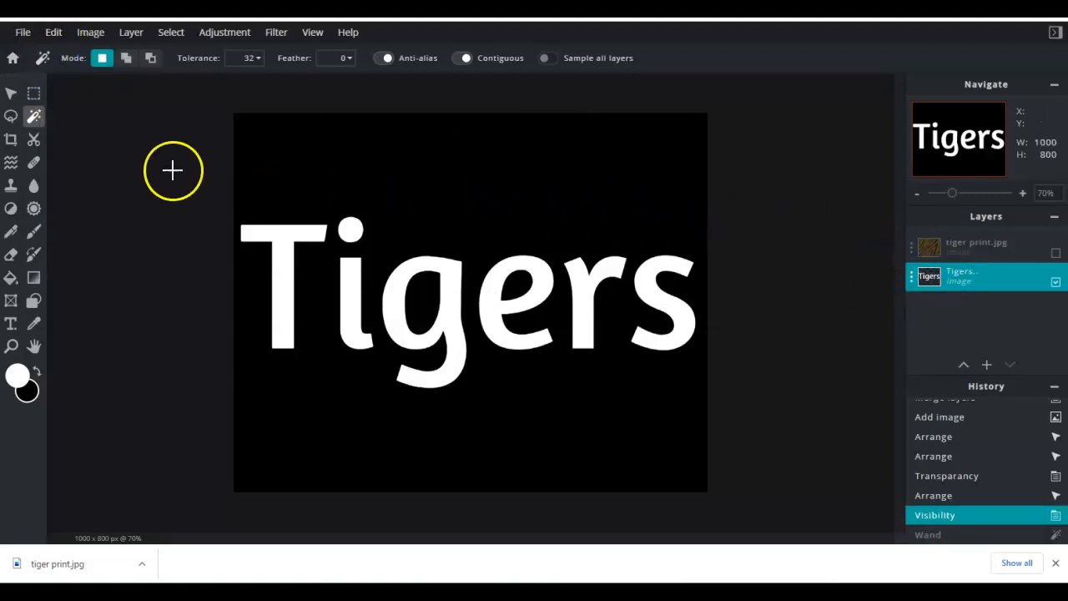
{"action": "left_click", "coordinate": [445, 180]}
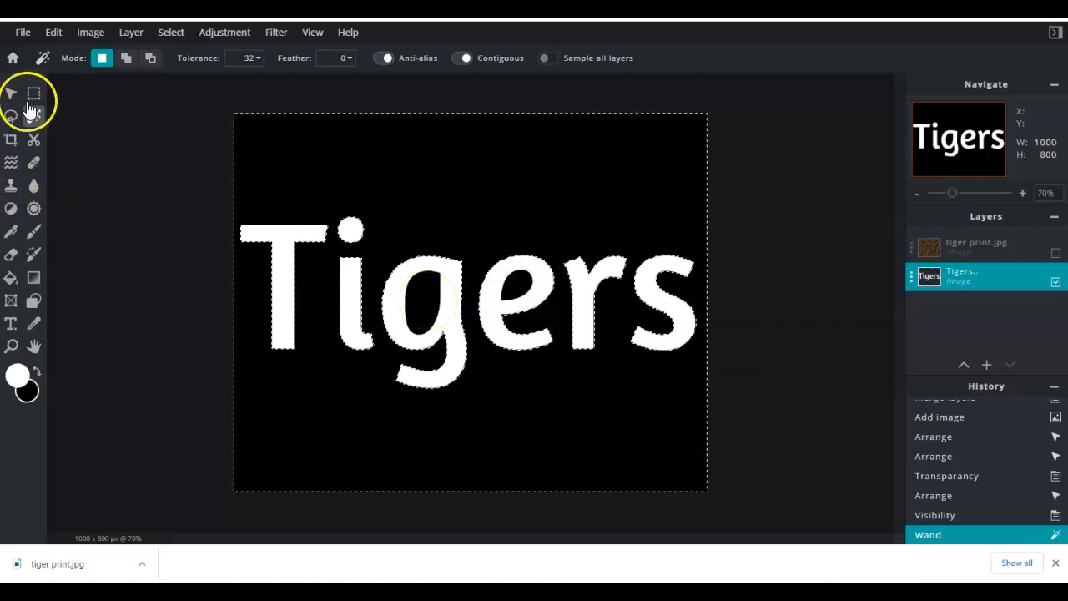
- Add the black areas enclosed inside the g and e letters to the wand selection
{"action": "key", "text": "shift"}
{"action": "left_click", "coordinate": [421, 299], "text": "shift"}
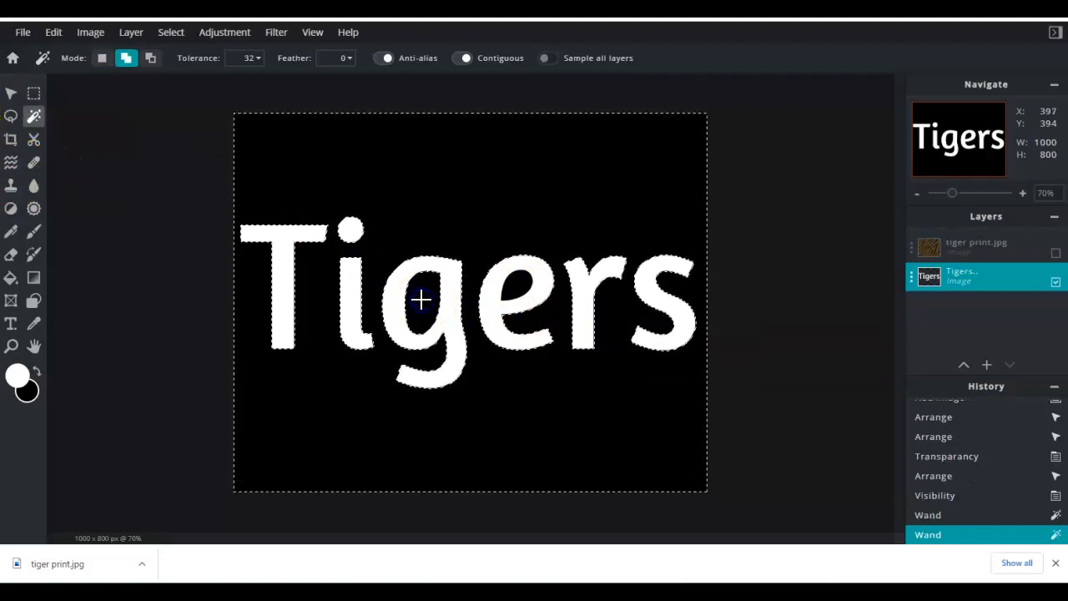
{"action": "left_click", "coordinate": [517, 288], "text": "shift"}
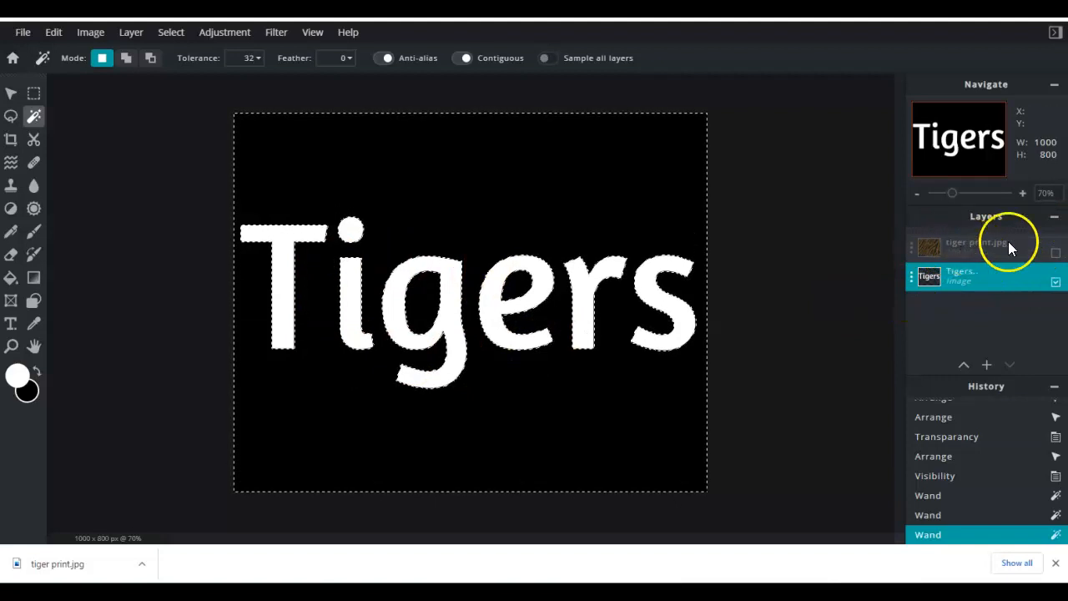
- Show the tiger print layer again and switch to the Eraser tool, dismissing the ad popup
{"action": "left_click", "coordinate": [1056, 253]}
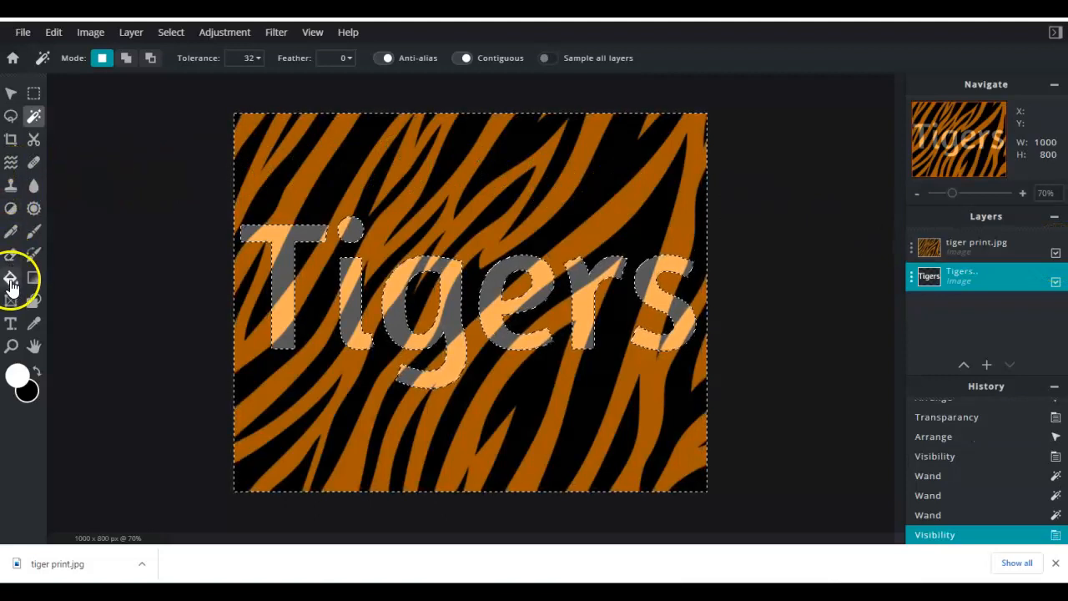
{"action": "left_click", "coordinate": [11, 255]}
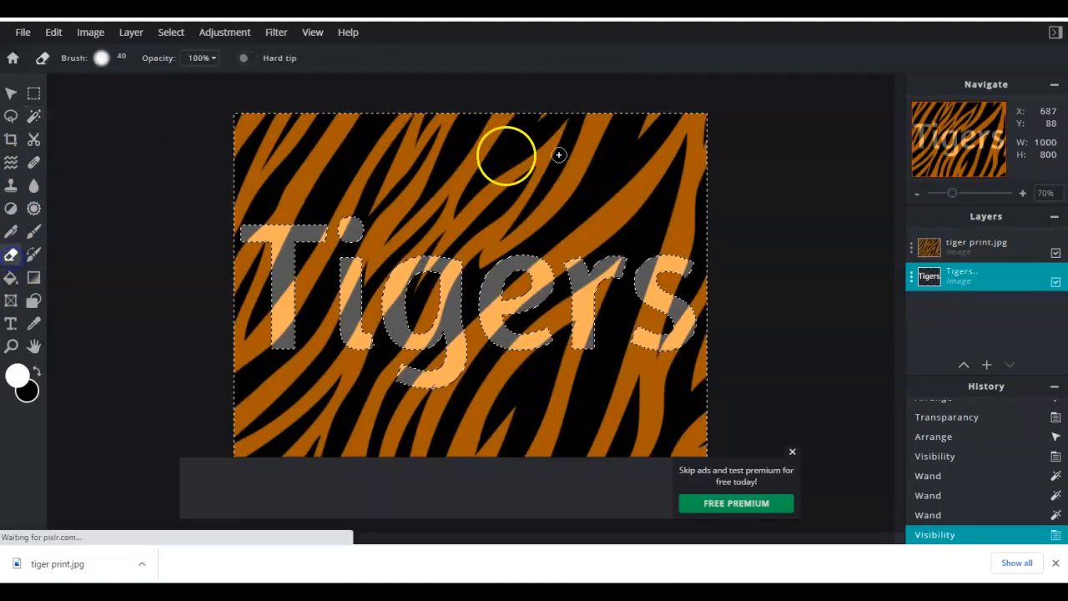
{"action": "left_click", "coordinate": [793, 451]}
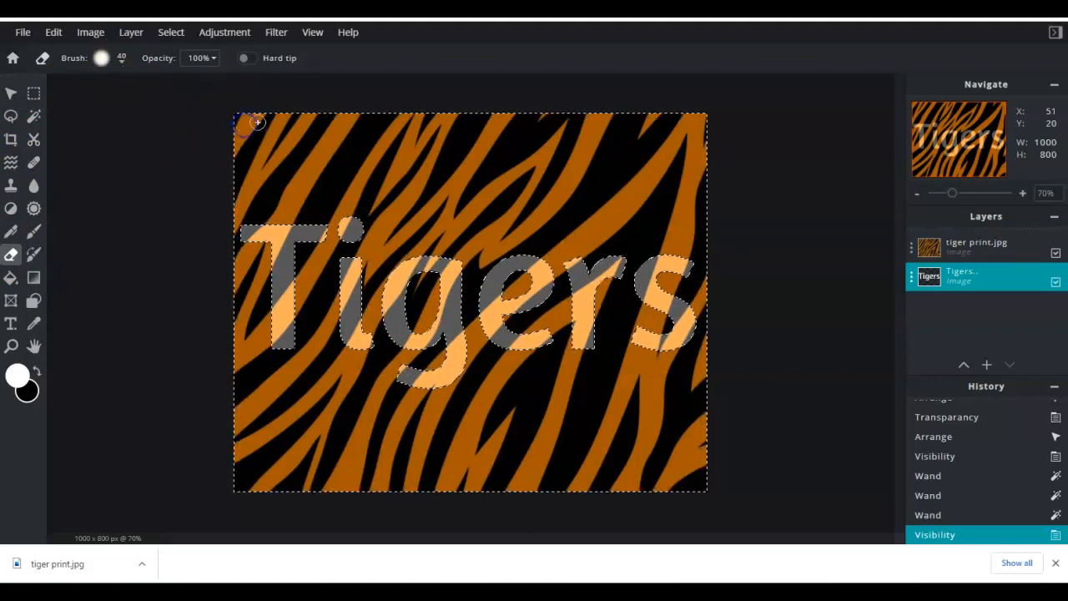
- On the tiger print layer, erase the selected background area using a 660 px eraser brush, leaving stripes only inside the letters
{"action": "left_click", "coordinate": [974, 258]}
{"action": "left_click_drag", "start_coordinate": [256, 139], "coordinate": [265, 123]}
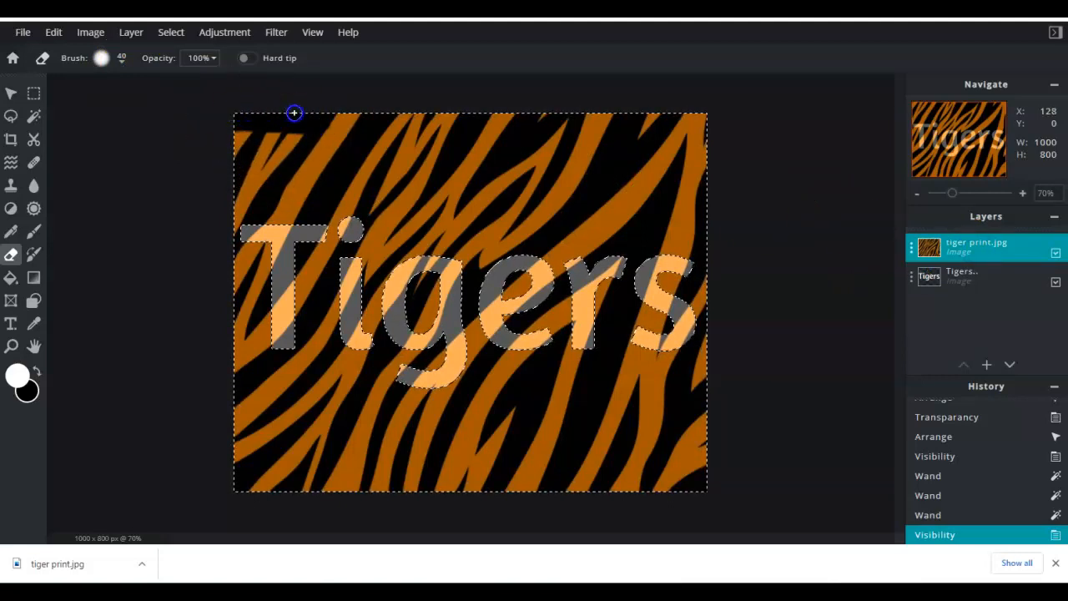
{"action": "left_click", "coordinate": [100, 57]}
{"action": "mouse_move", "coordinate": [139, 115]}
{"action": "left_mouse_down"}
{"action": "mouse_move", "coordinate": [477, 140]}
{"action": "mouse_move", "coordinate": [194, 121]}
{"action": "mouse_move", "coordinate": [692, 129]}
{"action": "mouse_move", "coordinate": [690, 234]}
{"action": "mouse_move", "coordinate": [235, 235]}
{"action": "mouse_move", "coordinate": [223, 295]}
{"action": "mouse_move", "coordinate": [227, 321]}
{"action": "mouse_move", "coordinate": [670, 309]}
{"action": "mouse_move", "coordinate": [686, 332]}
{"action": "mouse_move", "coordinate": [687, 390]}
{"action": "mouse_move", "coordinate": [667, 405]}
{"action": "mouse_move", "coordinate": [268, 399]}
{"action": "mouse_move", "coordinate": [249, 407]}
{"action": "mouse_move", "coordinate": [235, 457]}
{"action": "mouse_move", "coordinate": [698, 470]}
{"action": "mouse_move", "coordinate": [706, 427]}
{"action": "left_mouse_up"}
{"action": "left_click", "coordinate": [477, 133]}
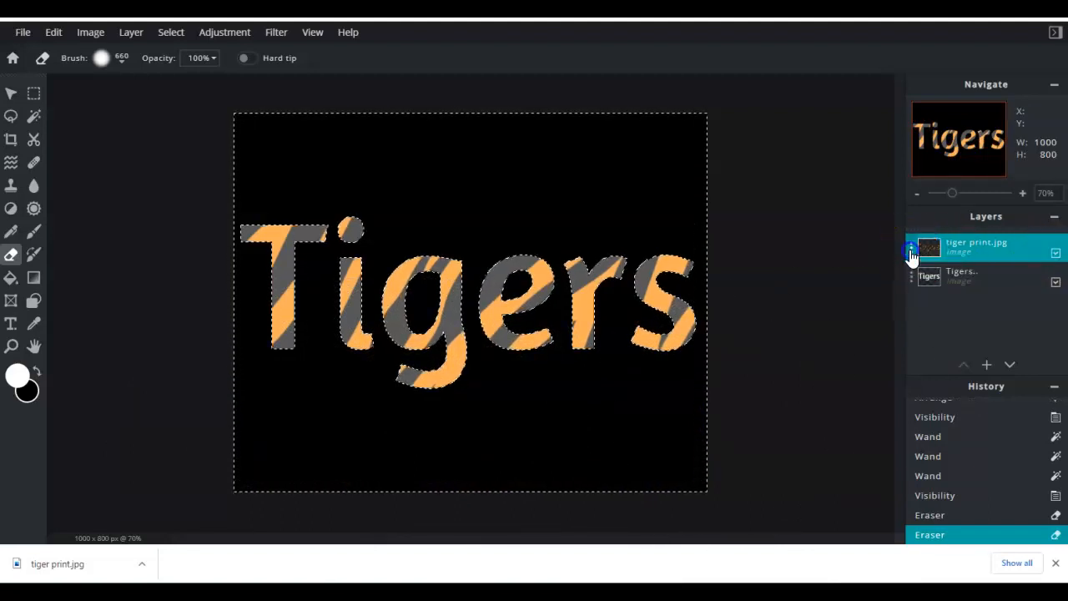
- Set the tiger print layer's transparency back to 100
{"action": "left_click", "coordinate": [911, 253]}
{"action": "left_click", "coordinate": [864, 351]}
{"action": "left_click_drag", "start_coordinate": [864, 354], "coordinate": [916, 359]}
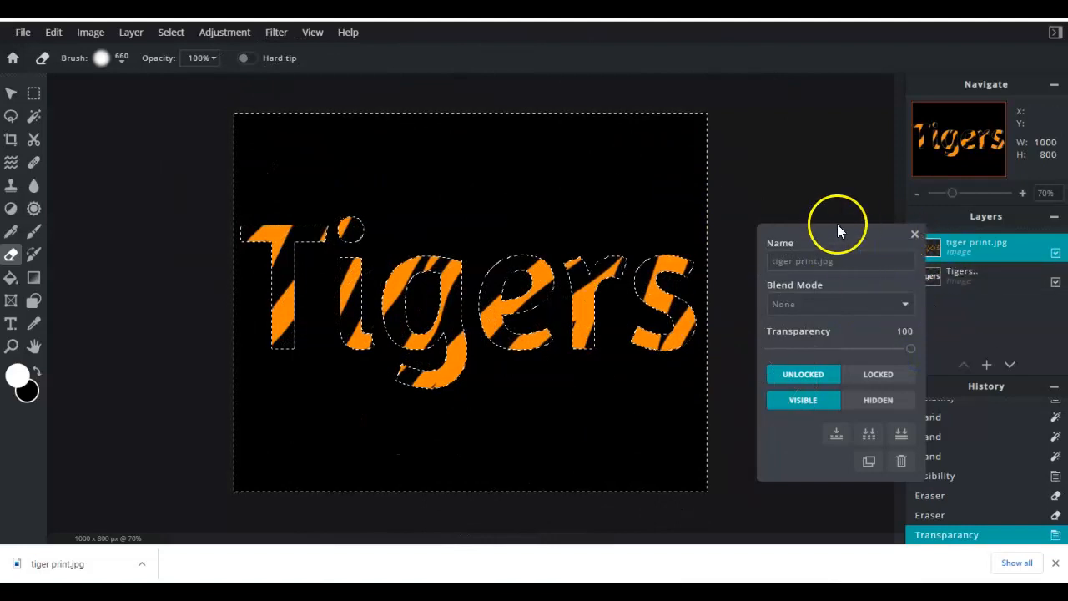
- Crop the canvas to a band around the Tigers title, about 993 × 408 px
{"action": "left_click", "coordinate": [10, 141]}
{"action": "left_click_drag", "start_coordinate": [236, 115], "coordinate": [241, 205]}
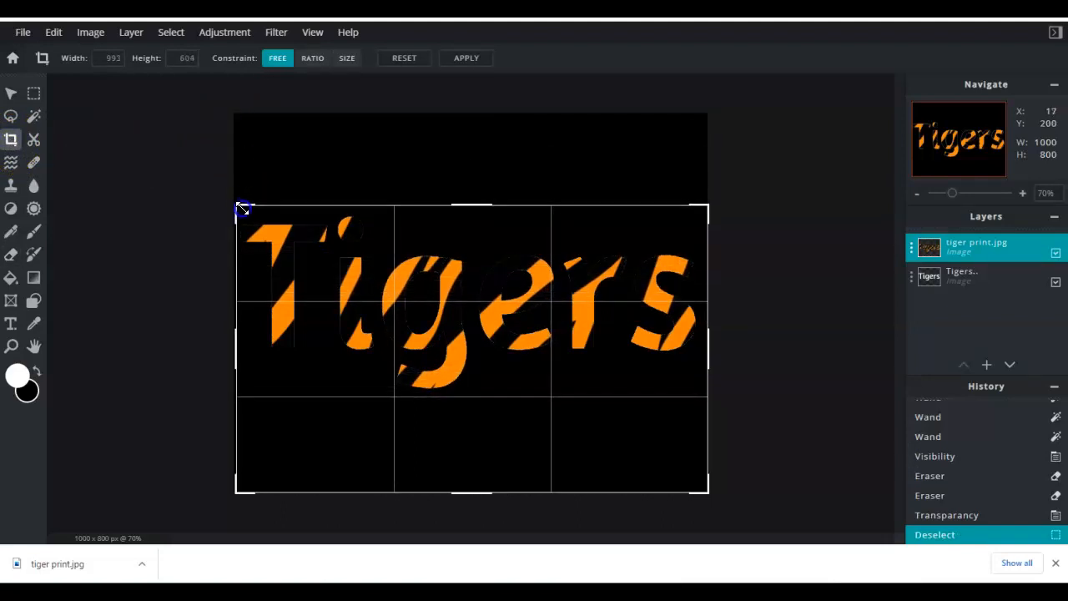
{"action": "left_click_drag", "start_coordinate": [466, 486], "coordinate": [456, 395]}
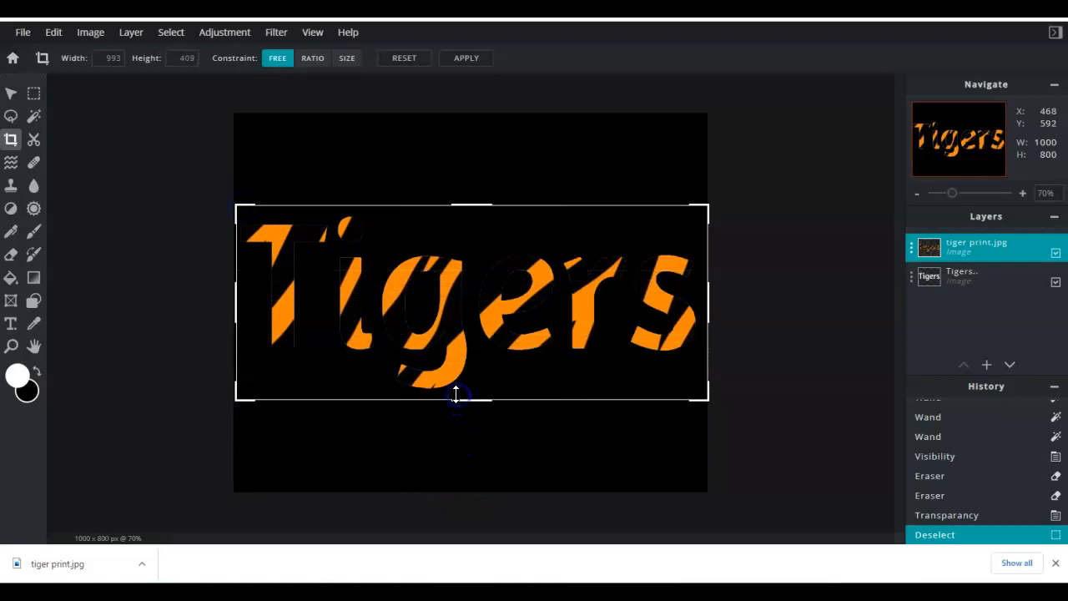
{"action": "left_click", "coordinate": [466, 57]}
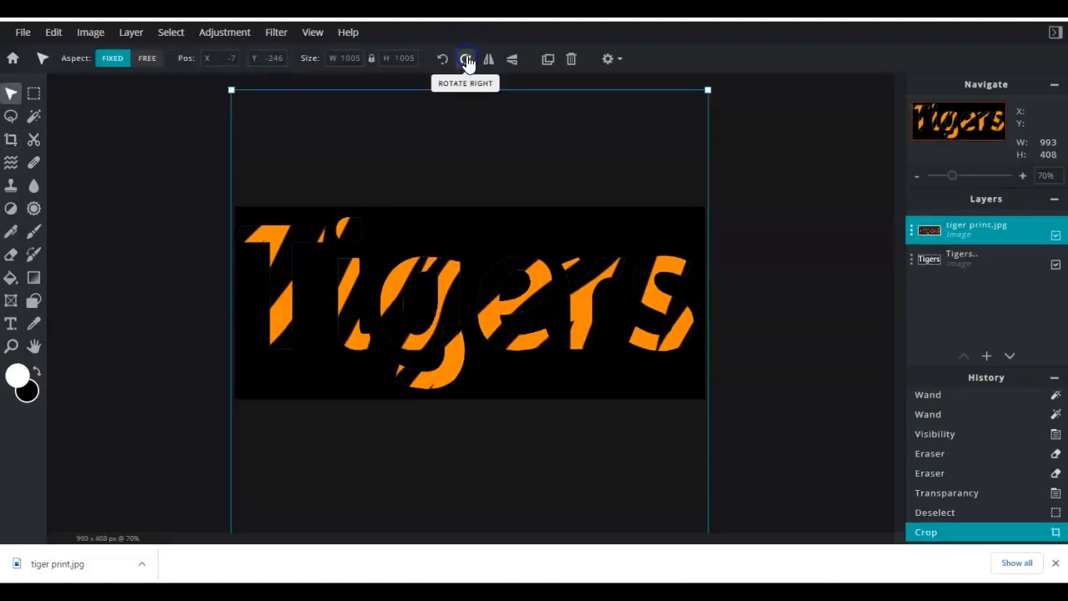
- Open the Outer glow filter and try an orange glow color #F07116, closing the color picker without confirming
{"action": "left_click", "coordinate": [277, 33]}
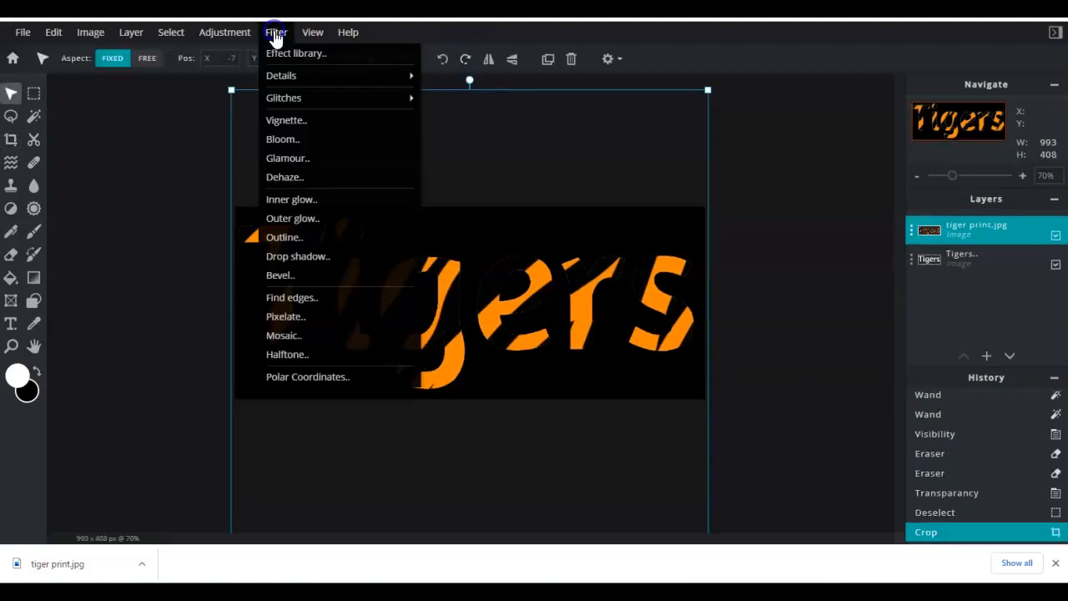
{"action": "left_click", "coordinate": [303, 216]}
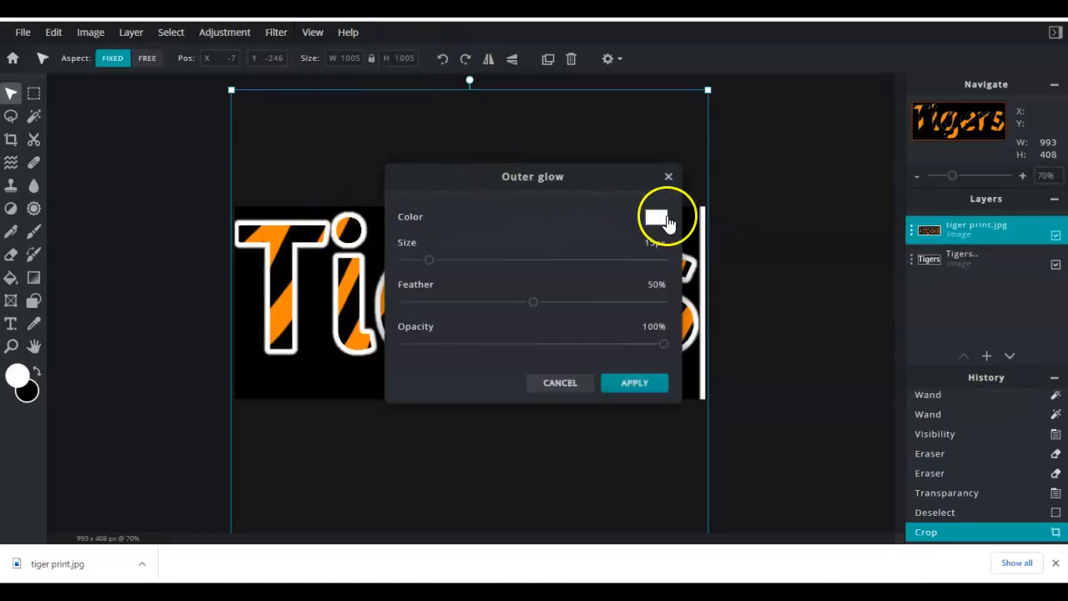
{"action": "left_click", "coordinate": [661, 219]}
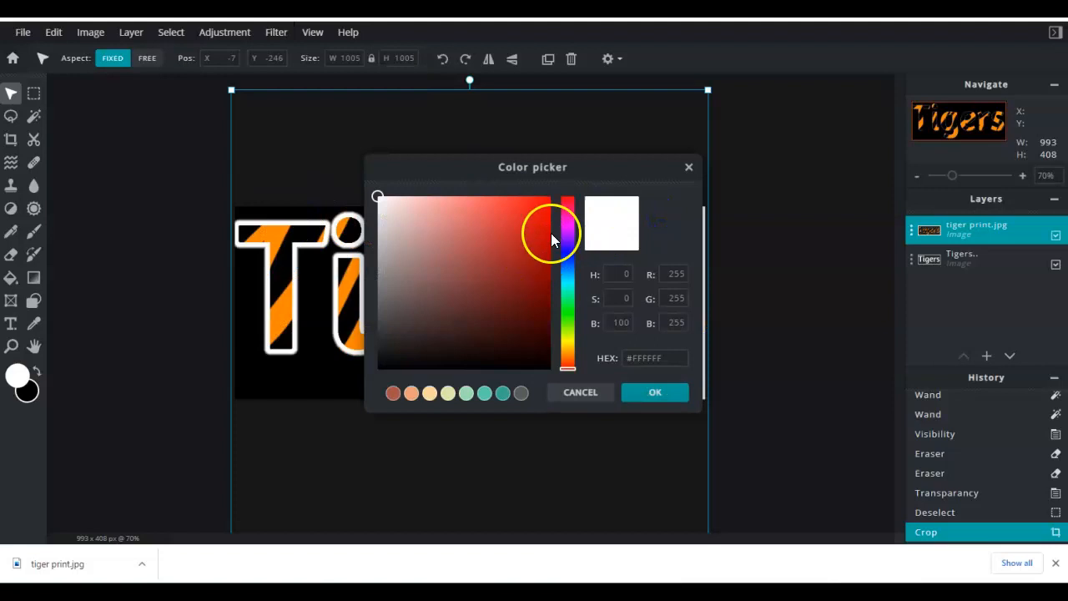
{"action": "left_click_drag", "start_coordinate": [574, 349], "coordinate": [568, 368]}
{"action": "left_click", "coordinate": [569, 359]}
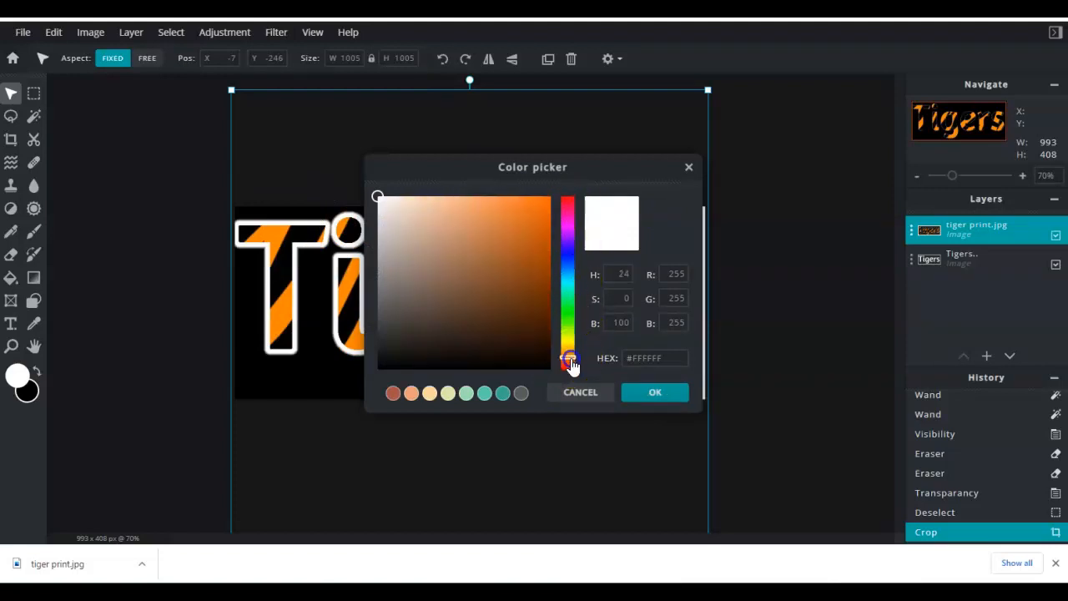
{"action": "left_click", "coordinate": [525, 222]}
{"action": "left_click", "coordinate": [541, 239]}
{"action": "left_click", "coordinate": [535, 208]}
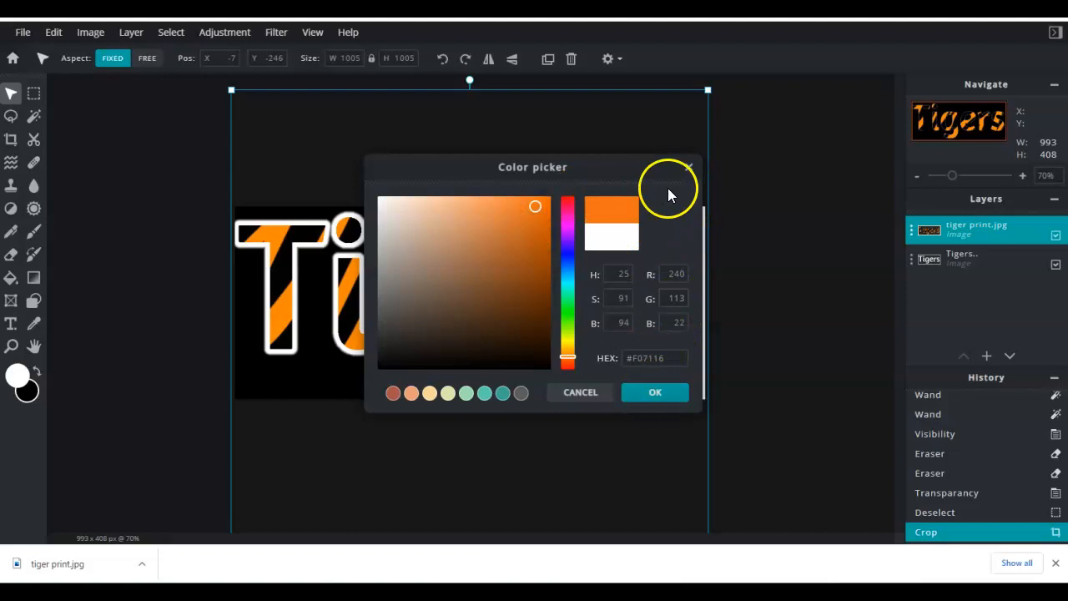
{"action": "left_click", "coordinate": [688, 168]}
- Set the outer glow color to #C23A10
{"action": "left_click", "coordinate": [647, 210]}
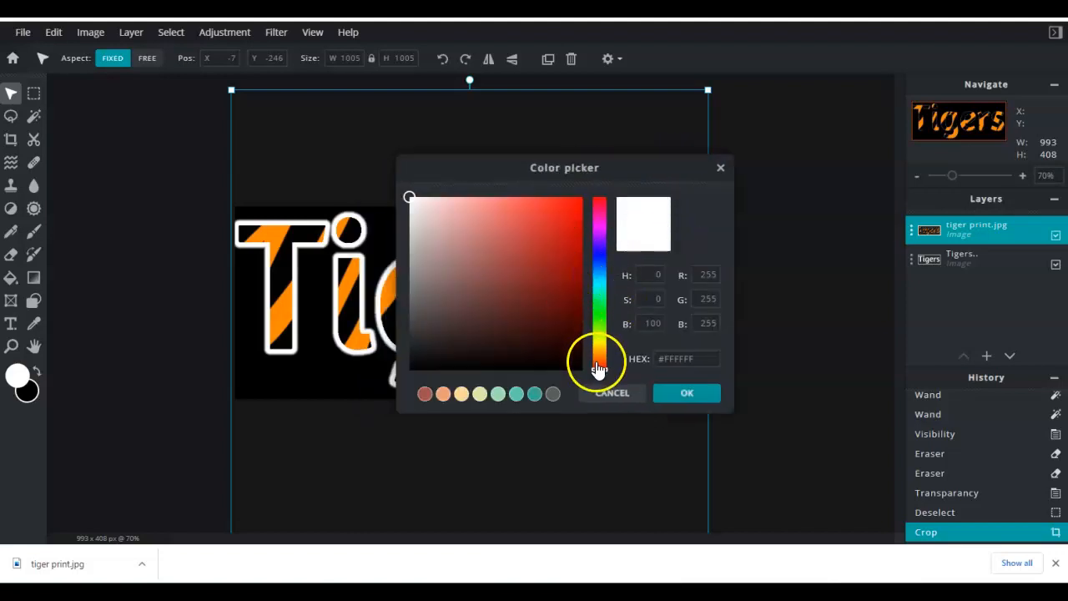
{"action": "left_click", "coordinate": [597, 364]}
{"action": "left_click", "coordinate": [568, 240]}
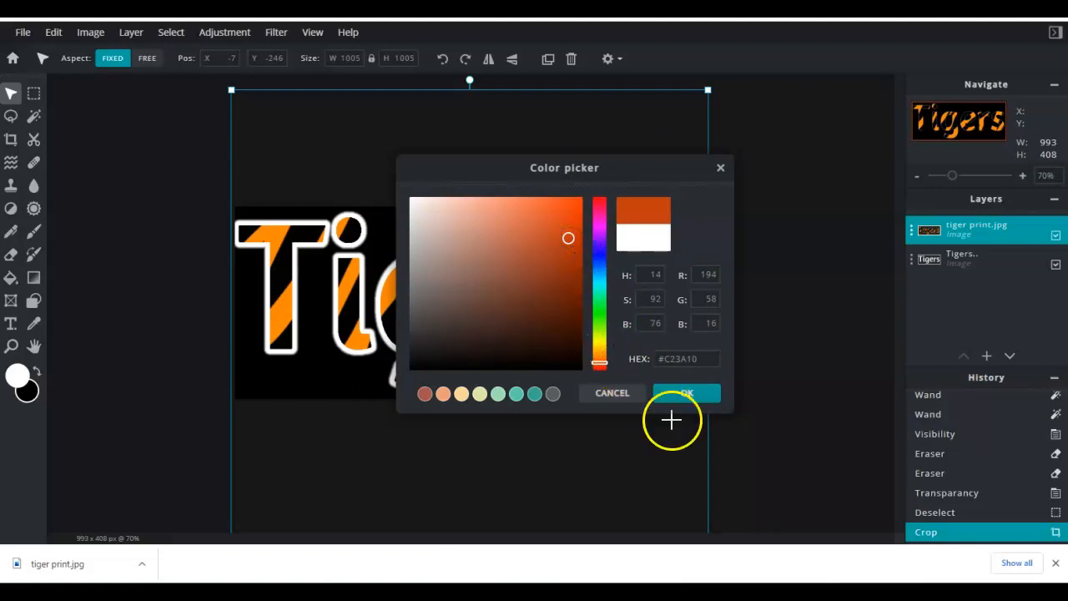
{"action": "left_click", "coordinate": [678, 394]}
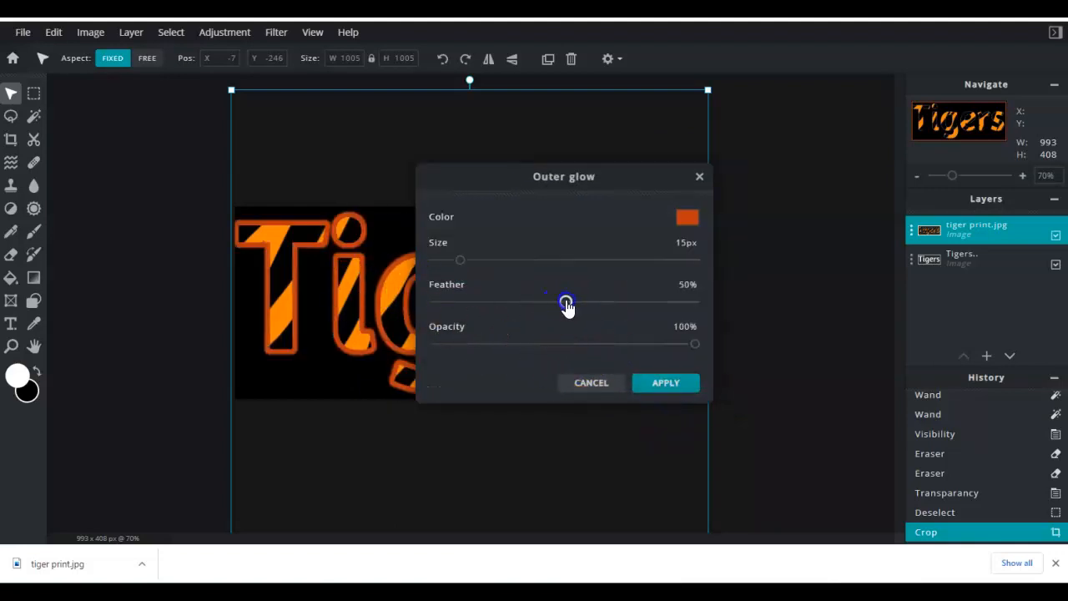
- Set the outer glow size to 25 px with 59% feather and apply the filter
{"action": "mouse_move", "coordinate": [467, 265]}
{"action": "left_mouse_down"}
{"action": "mouse_move", "coordinate": [489, 267]}
{"action": "mouse_move", "coordinate": [480, 267]}
{"action": "left_mouse_up"}
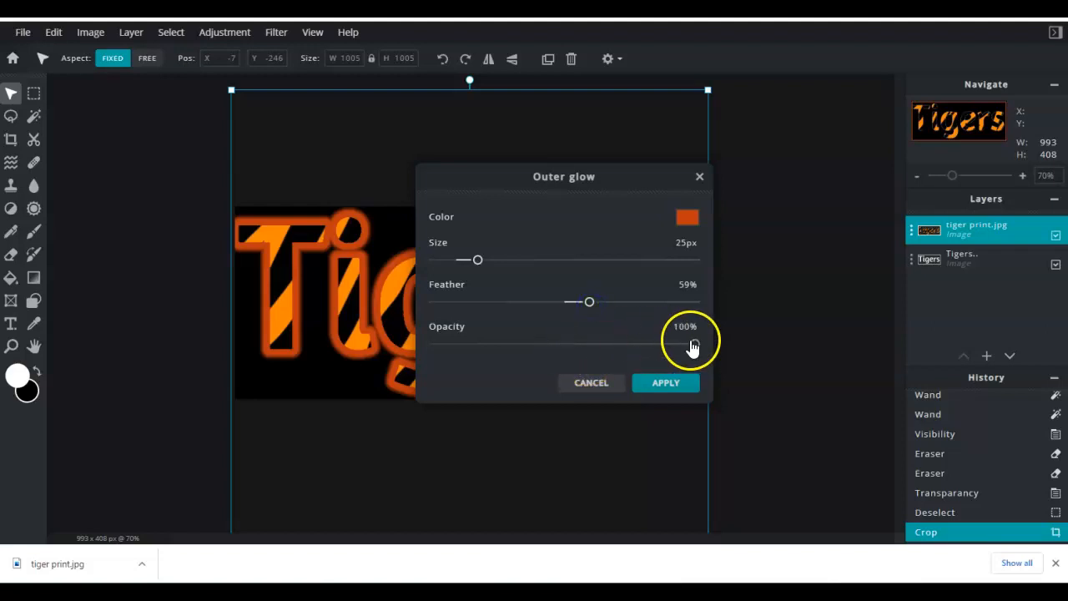
{"action": "left_click", "coordinate": [668, 384]}
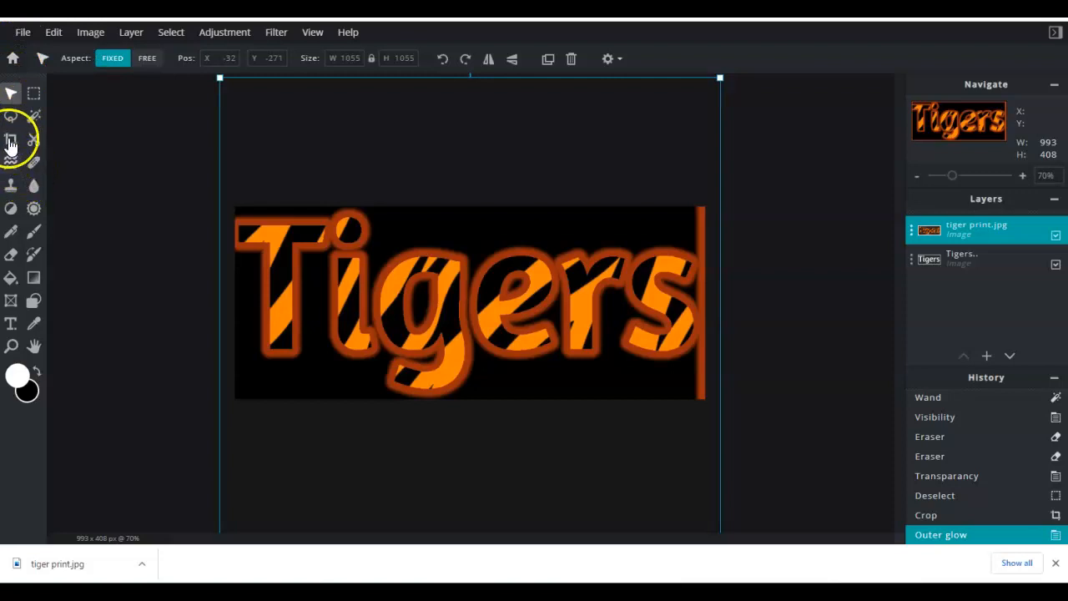
- Crop the canvas's right edge so it is about 976 px wide
{"action": "left_click", "coordinate": [10, 140]}
{"action": "left_click_drag", "start_coordinate": [715, 312], "coordinate": [705, 314]}
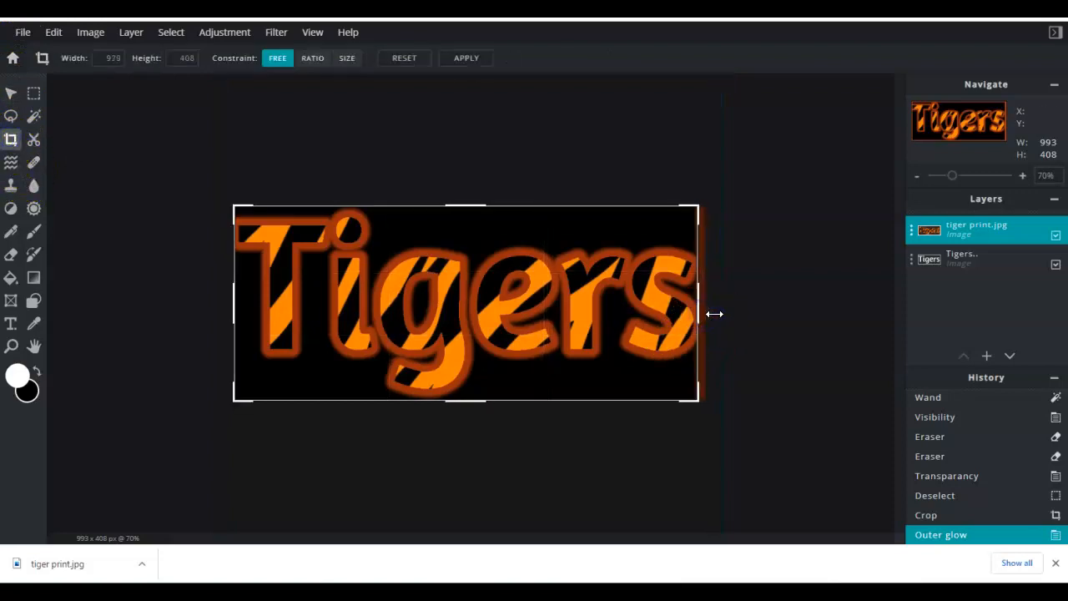
{"action": "left_click", "coordinate": [478, 65]}
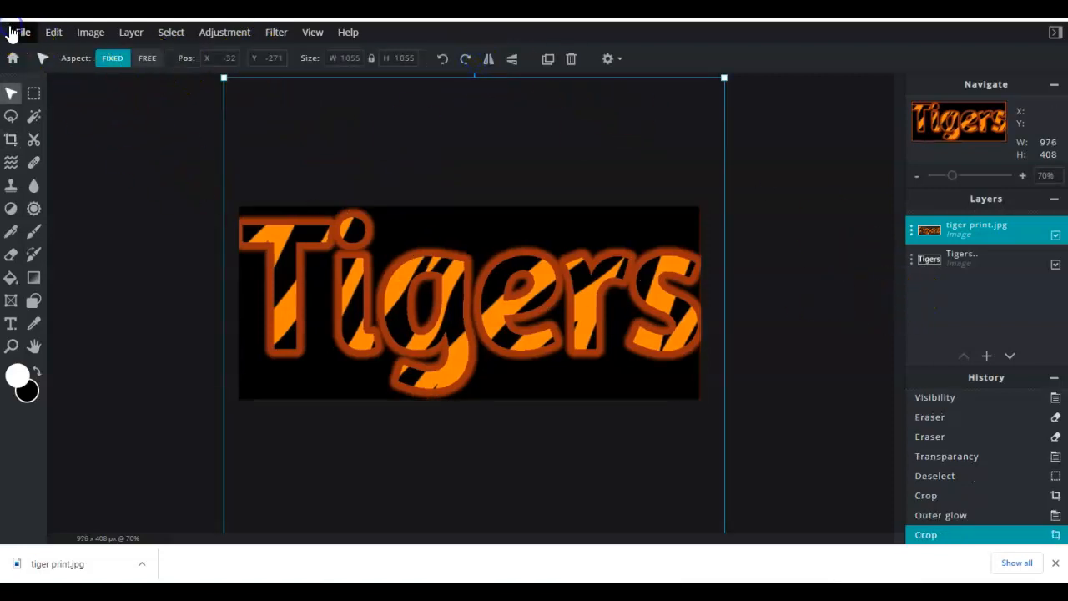
- Save the image as Tigers in JPG format at high quality and download it
{"action": "left_click", "coordinate": [20, 33]}
{"action": "left_click", "coordinate": [56, 150]}
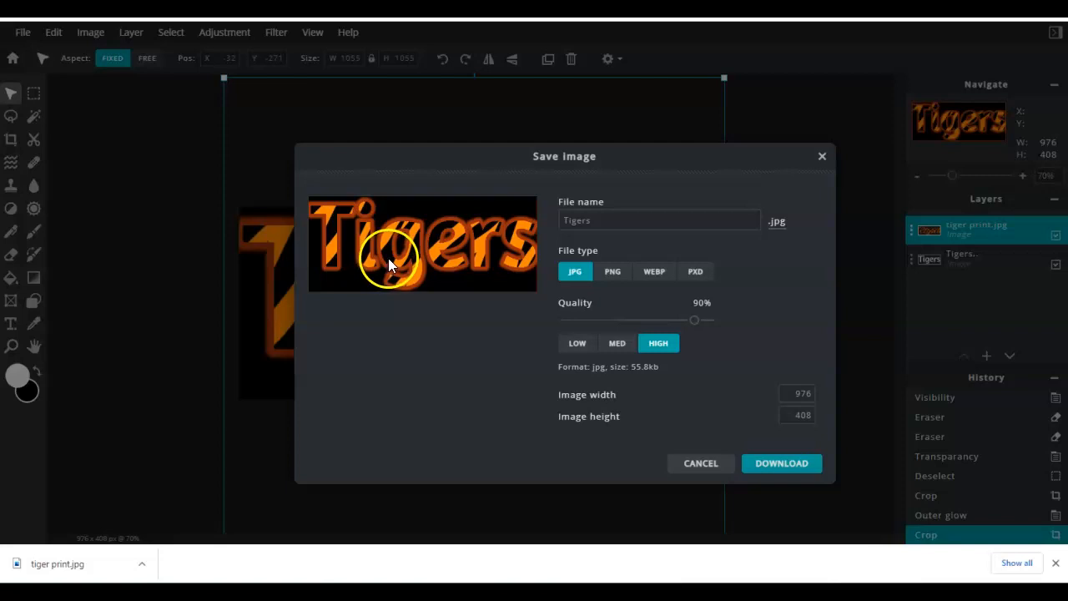
{"action": "left_click", "coordinate": [763, 443]}
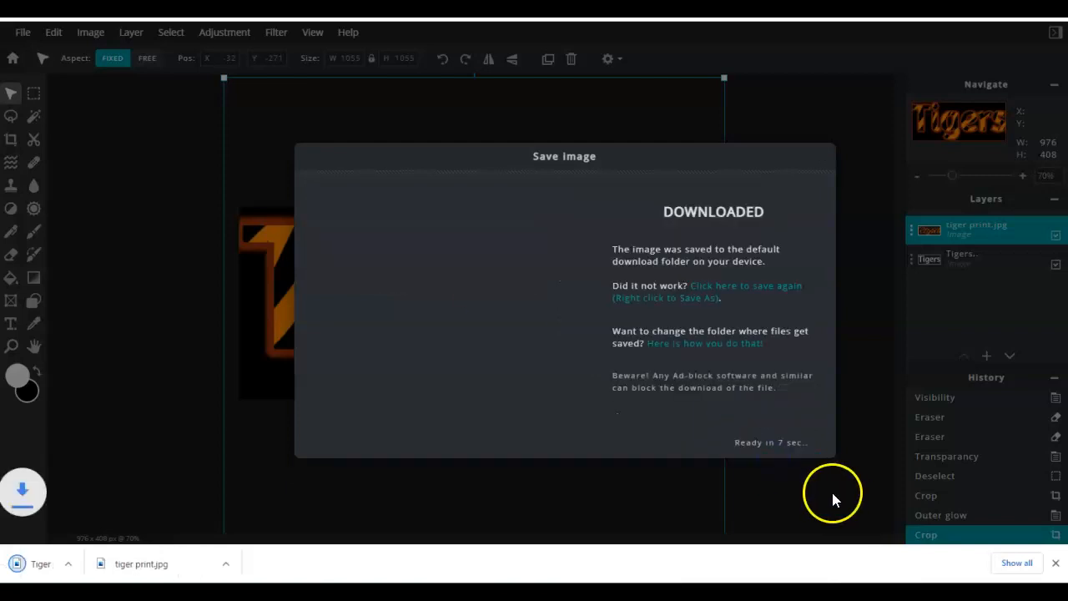